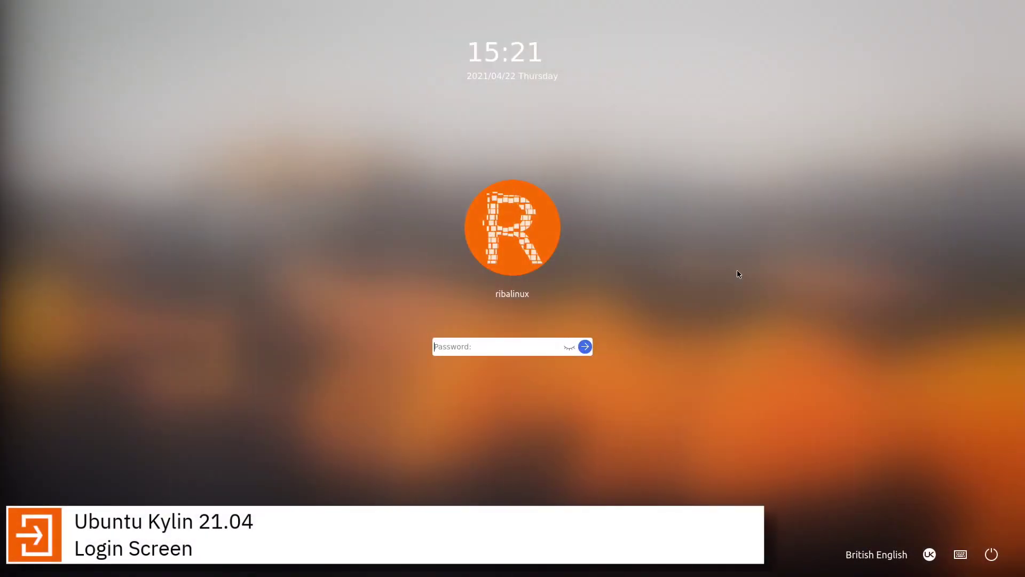
- Log in to the Ubuntu Kylin desktop with the account password
text(********)
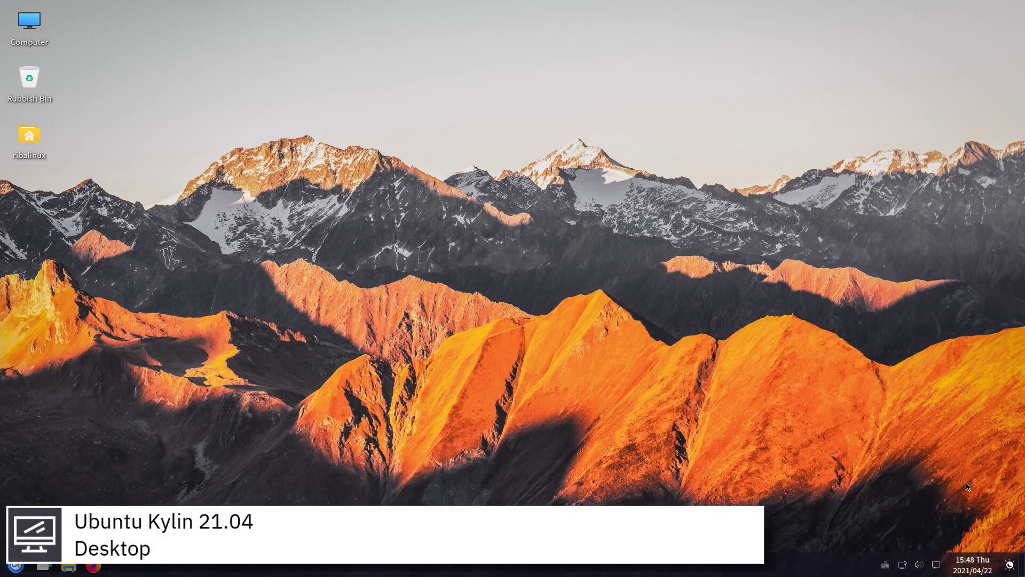
- Check the tray calendar and the notification center, then close them
click(972, 559)
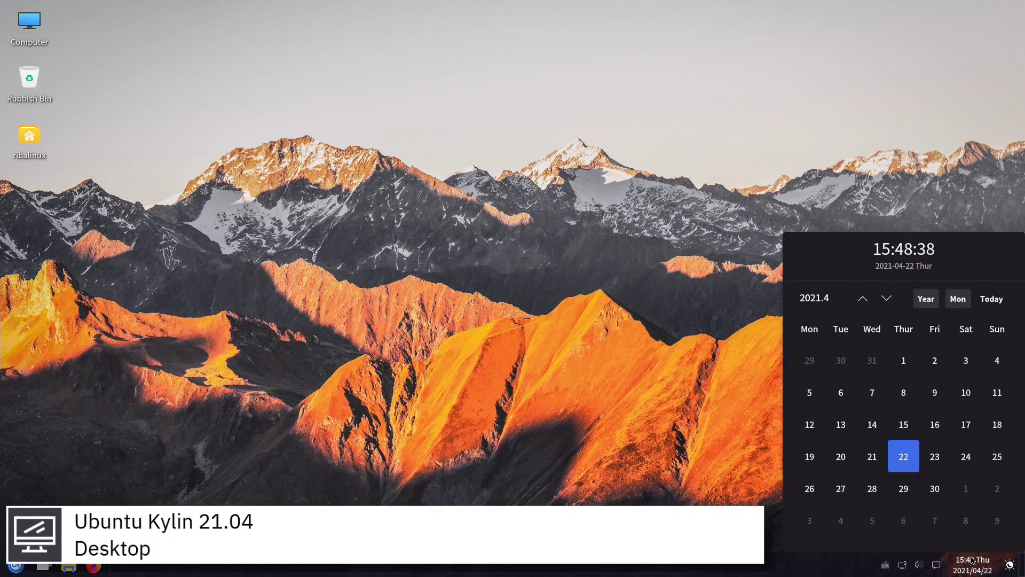
click(972, 559)
click(936, 564)
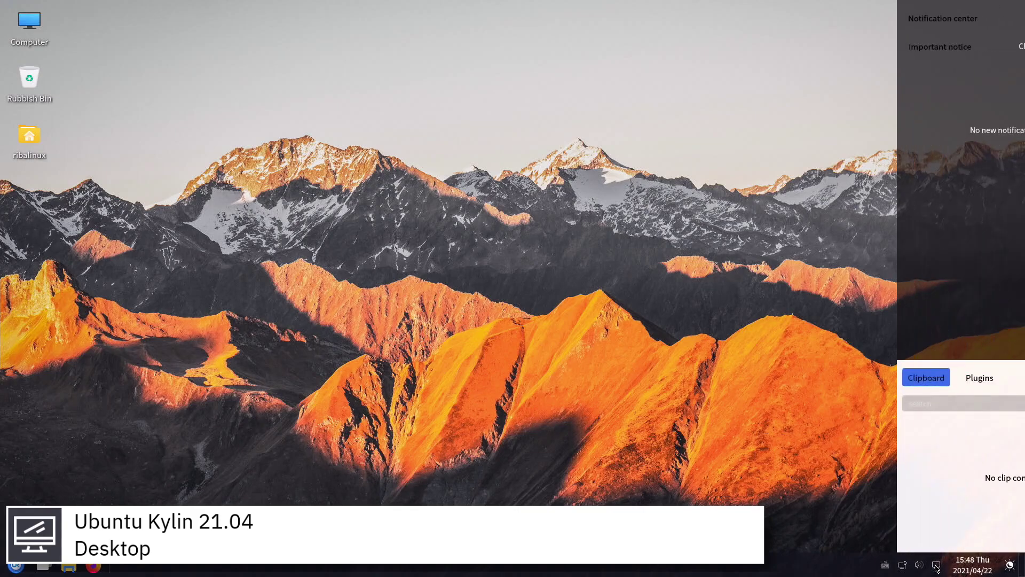
click(937, 566)
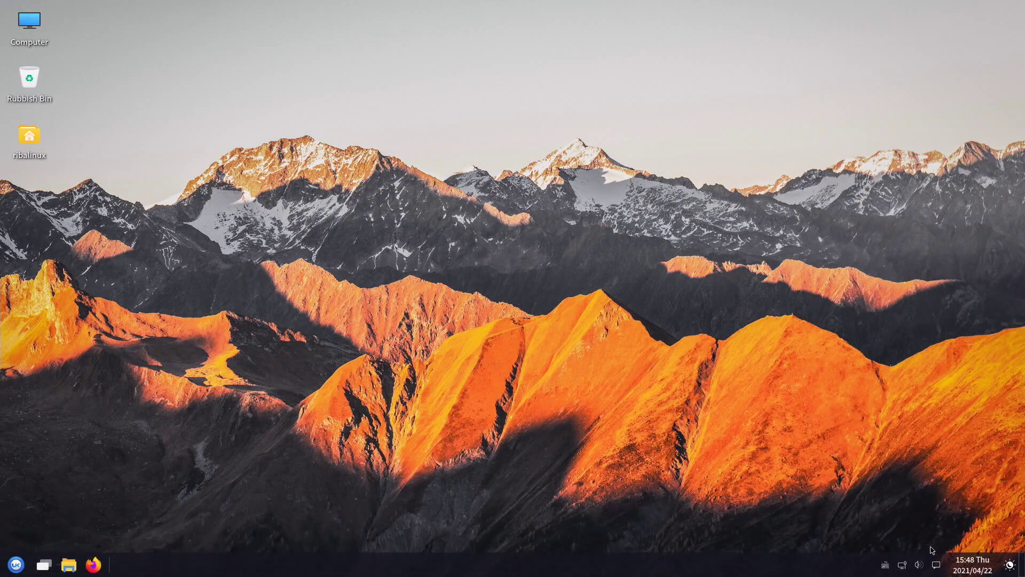
- Raise the speaker volume to 66 from the tray volume popup
click(919, 565)
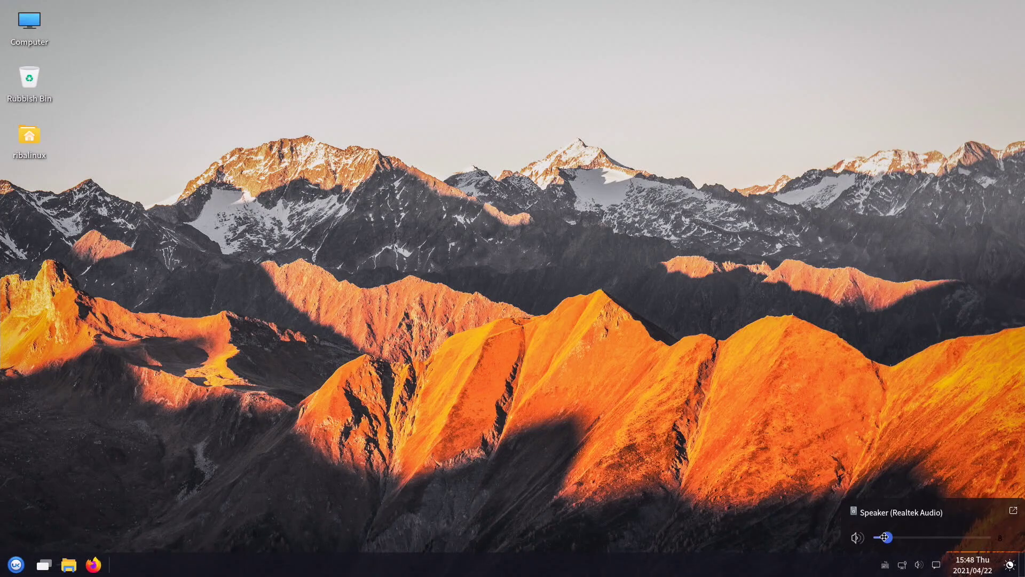
drag(886, 538, 949, 537)
click(920, 566)
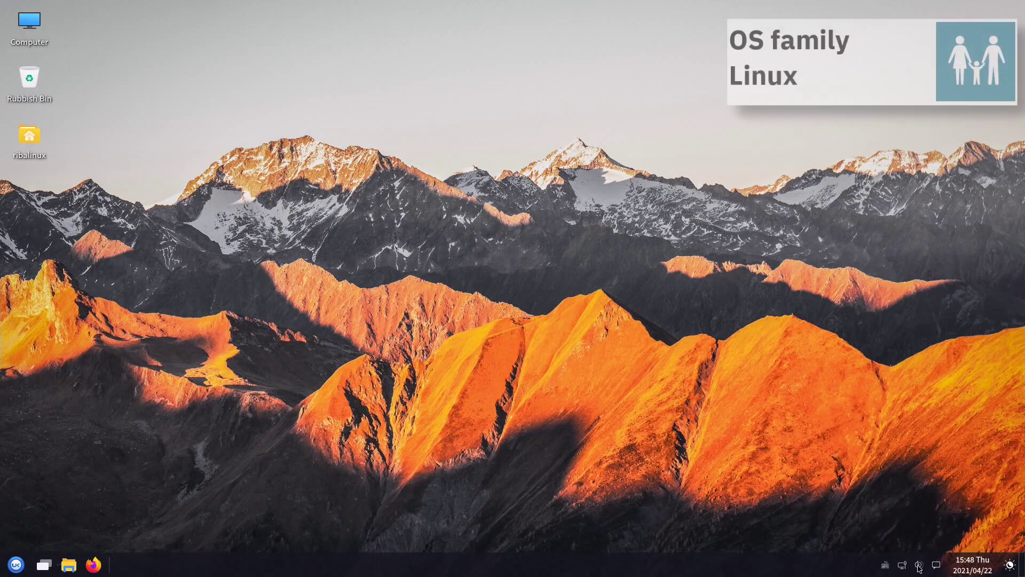
- Glance at the network panel and the desktop context menu, then dismiss both
click(903, 565)
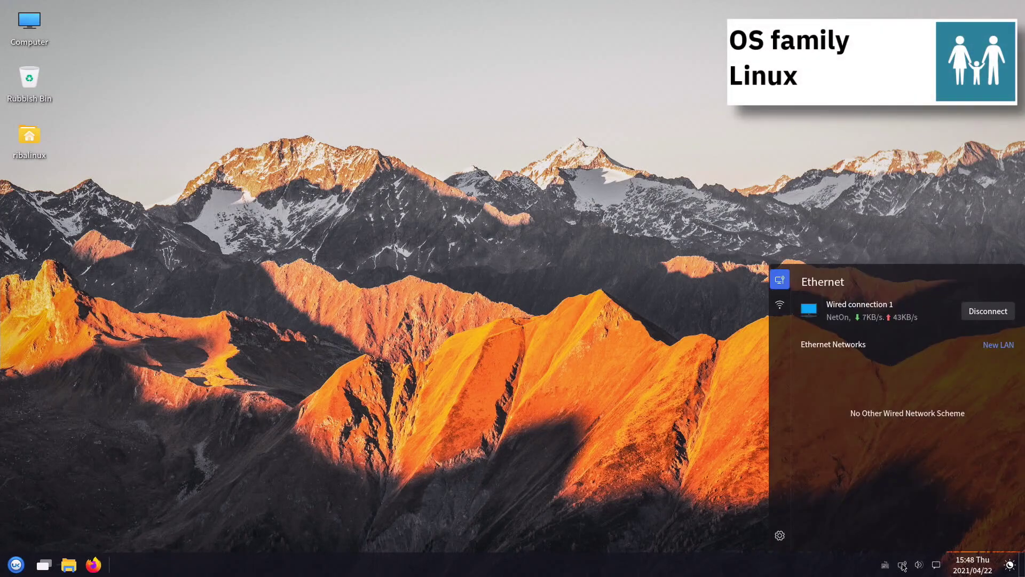
click(903, 565)
right_click(238, 155)
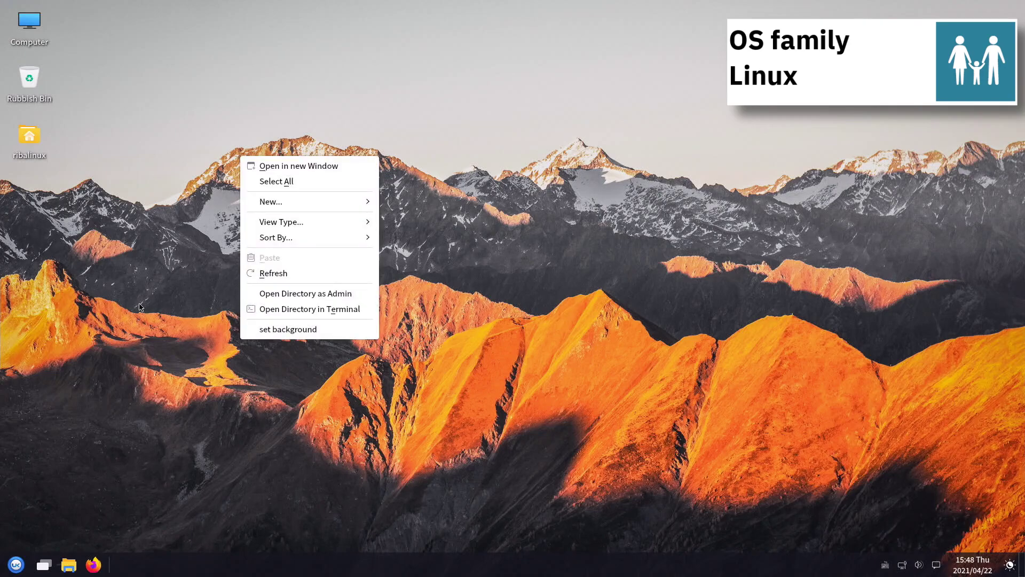
click(136, 332)
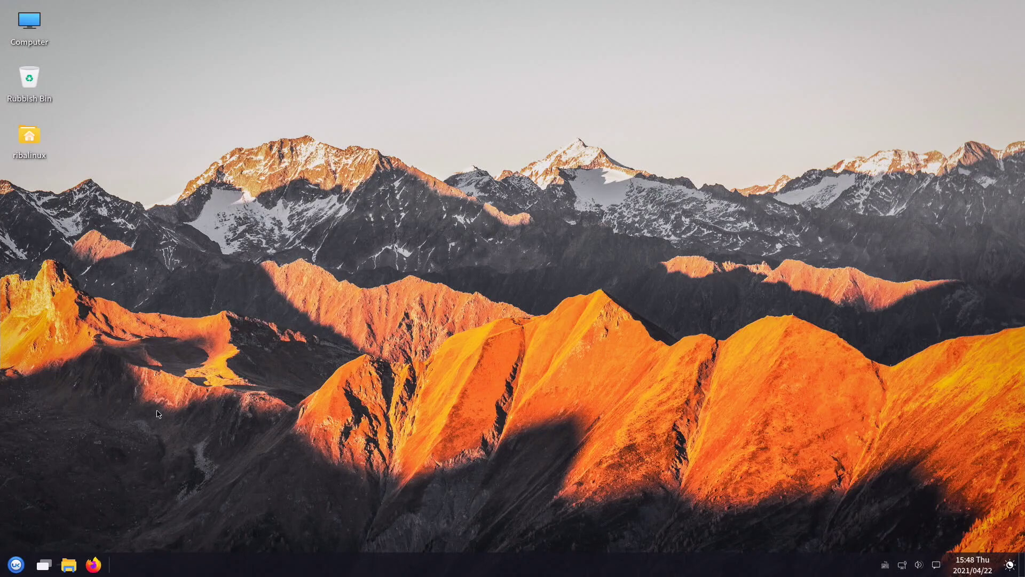
- Try the start menu's full-screen grid and its Letter and Function groupings, then return to All
click(16, 565)
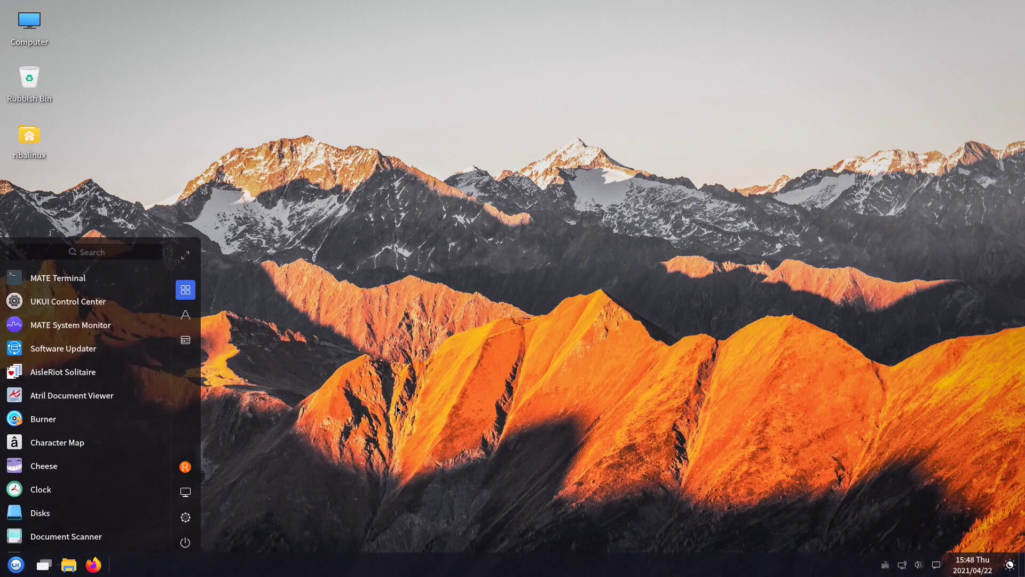
click(185, 256)
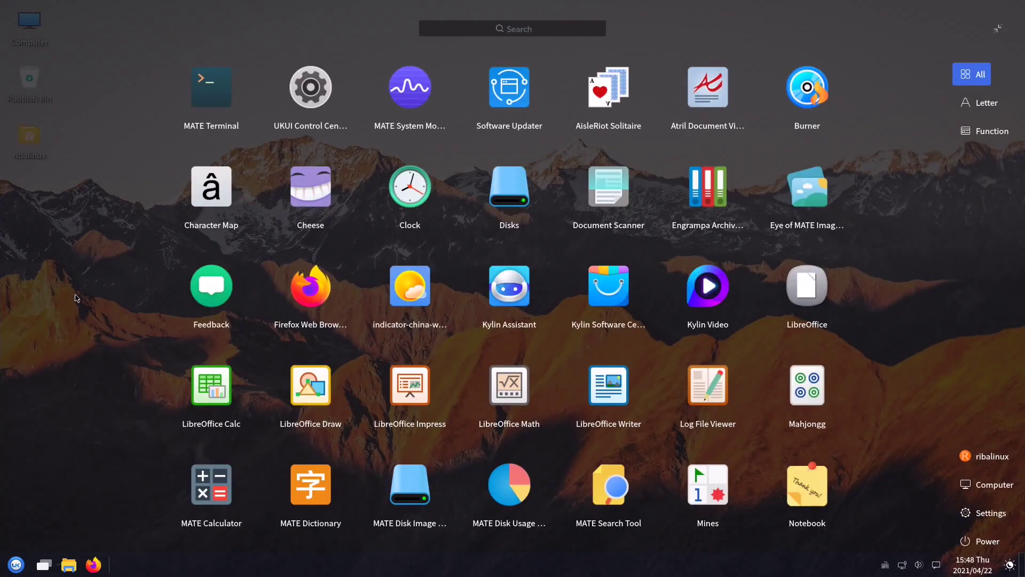
click(997, 28)
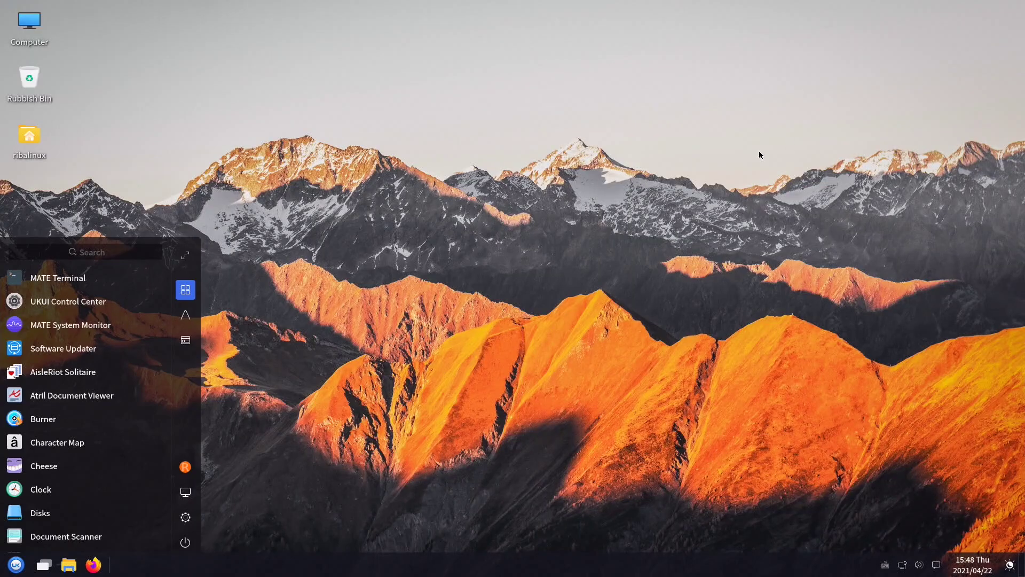
click(185, 315)
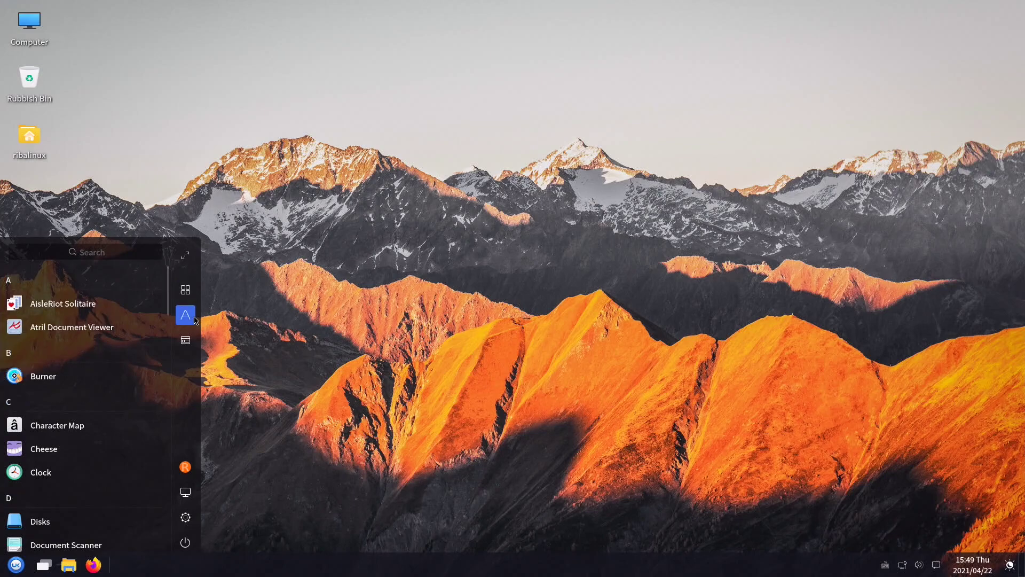
click(185, 339)
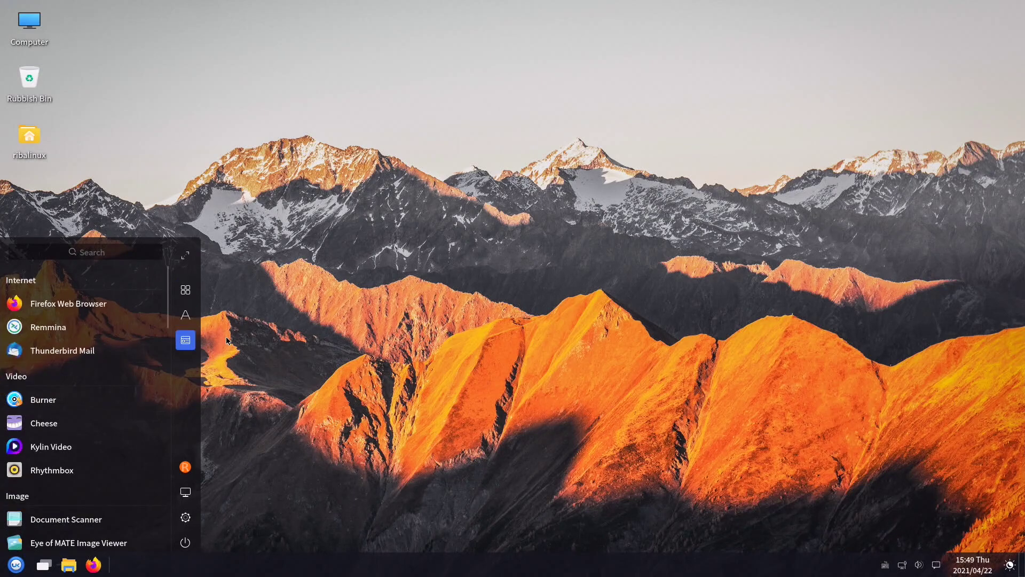
click(185, 289)
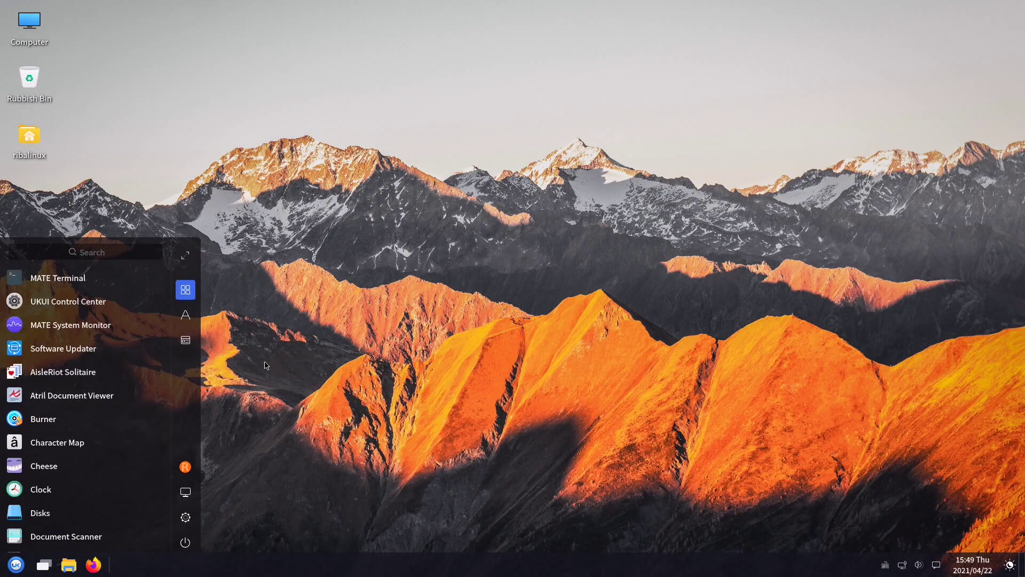
- Bring up and cancel the session power options, then reopen the start menu
click(185, 542)
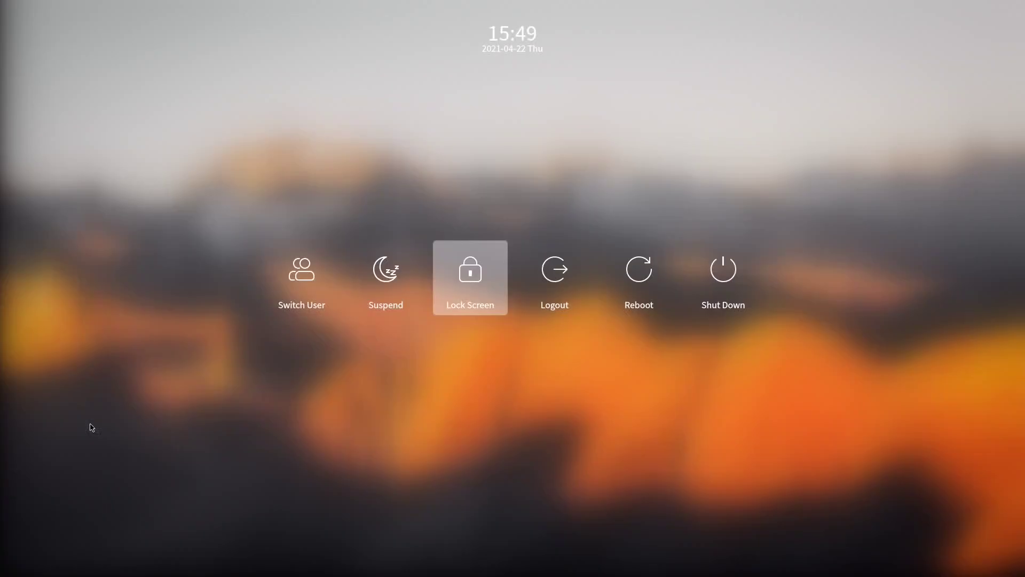
click(229, 388)
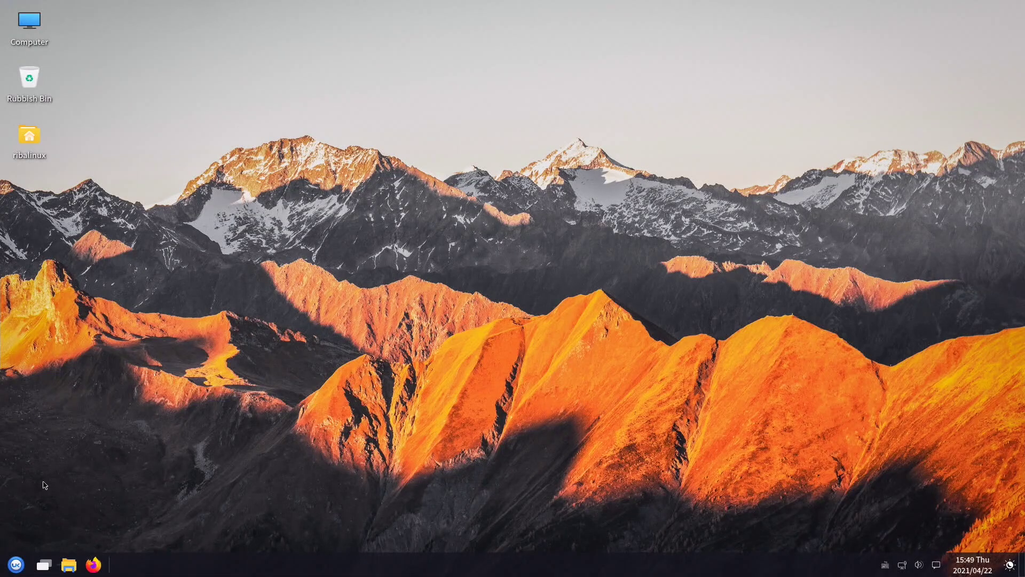
click(16, 565)
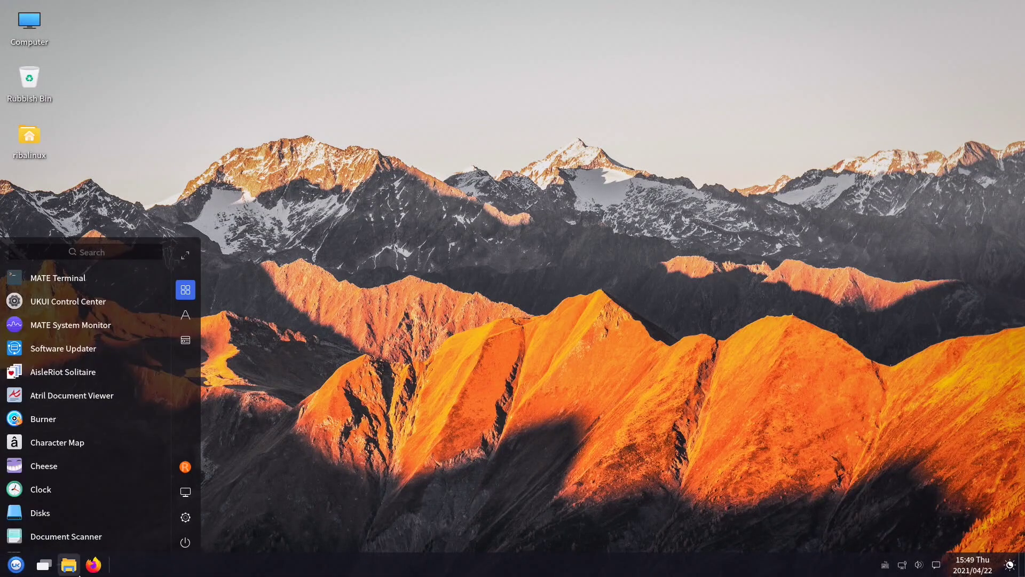
- Launch MATE Terminal from a 'term' search and center it beside the home-folder file manager
click(128, 246)
text(term)
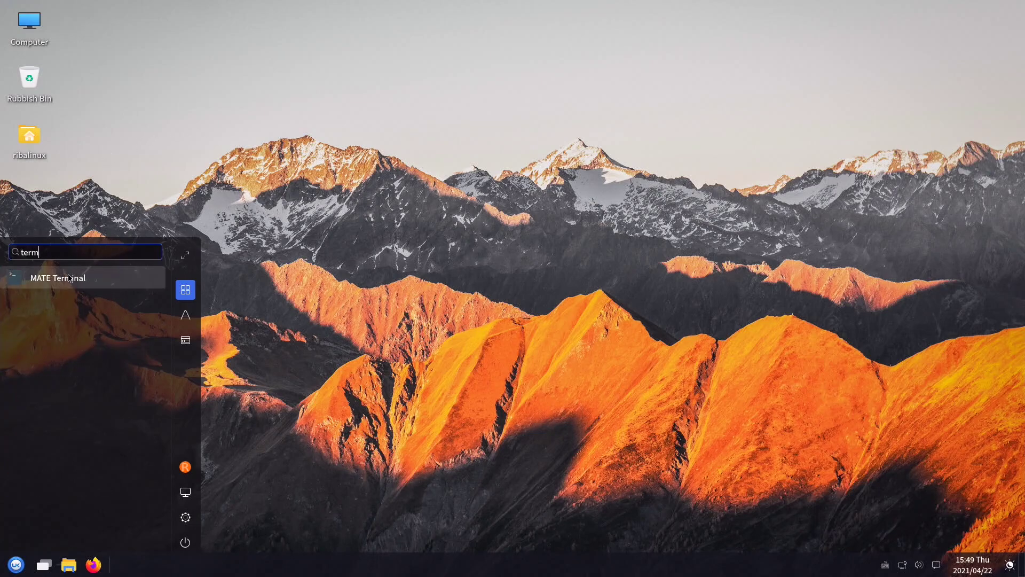
click(71, 277)
drag(397, 21, 446, 114)
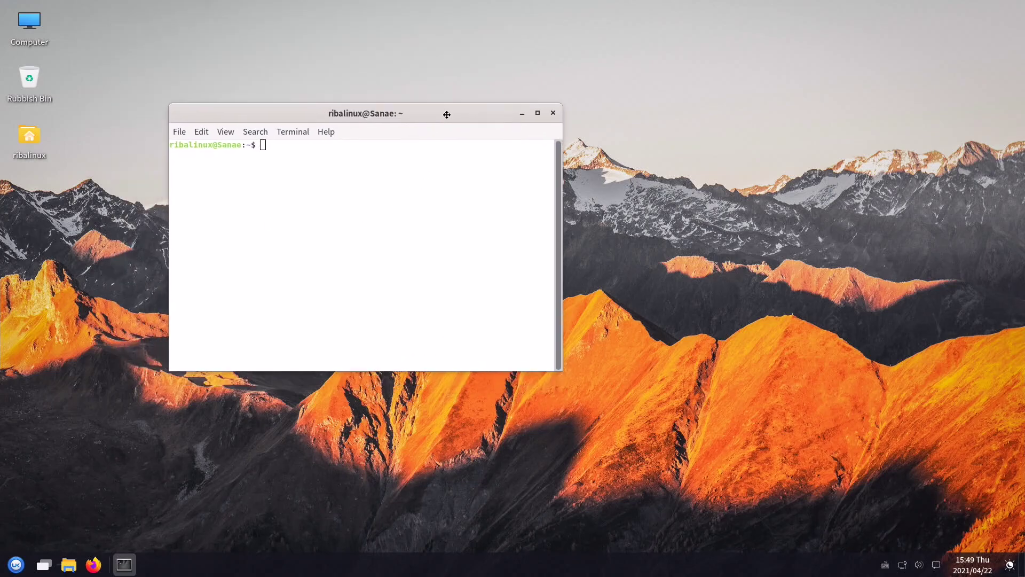
click(69, 563)
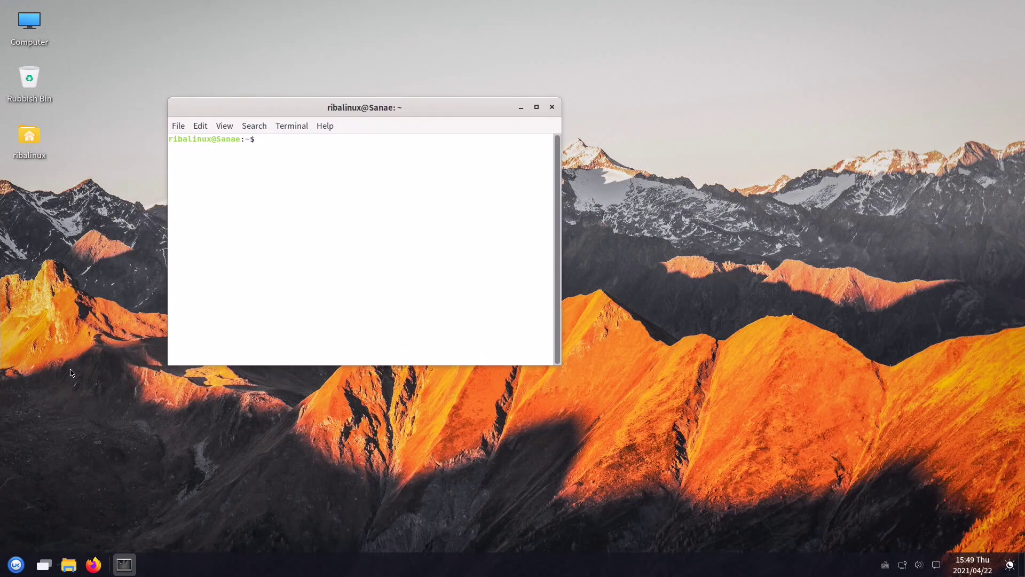
drag(889, 137, 599, 204)
- Switch windows with Alt+Tab, snapping the terminal left and the file manager right
key(alt+Tab)
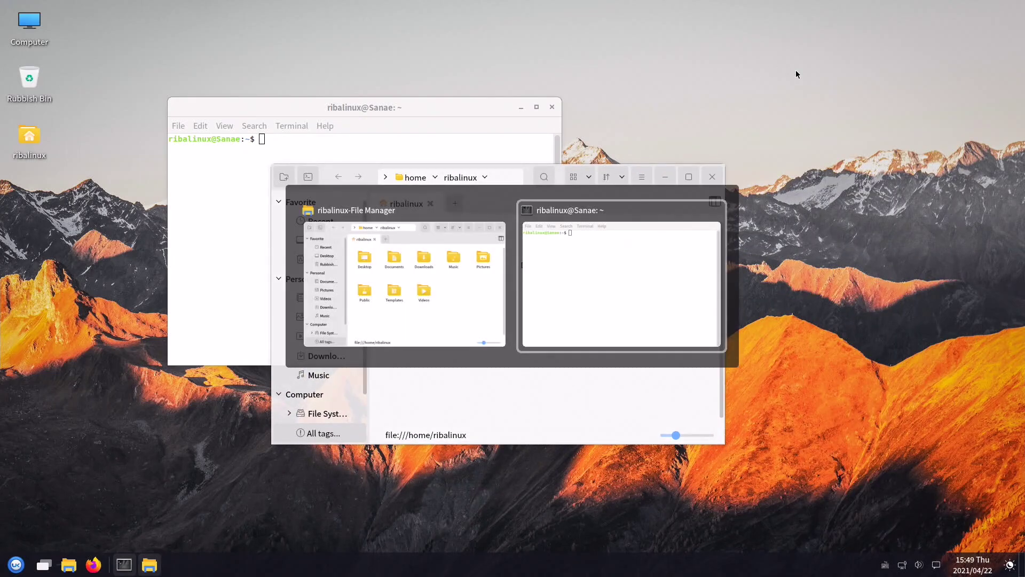
key(alt+Tab)
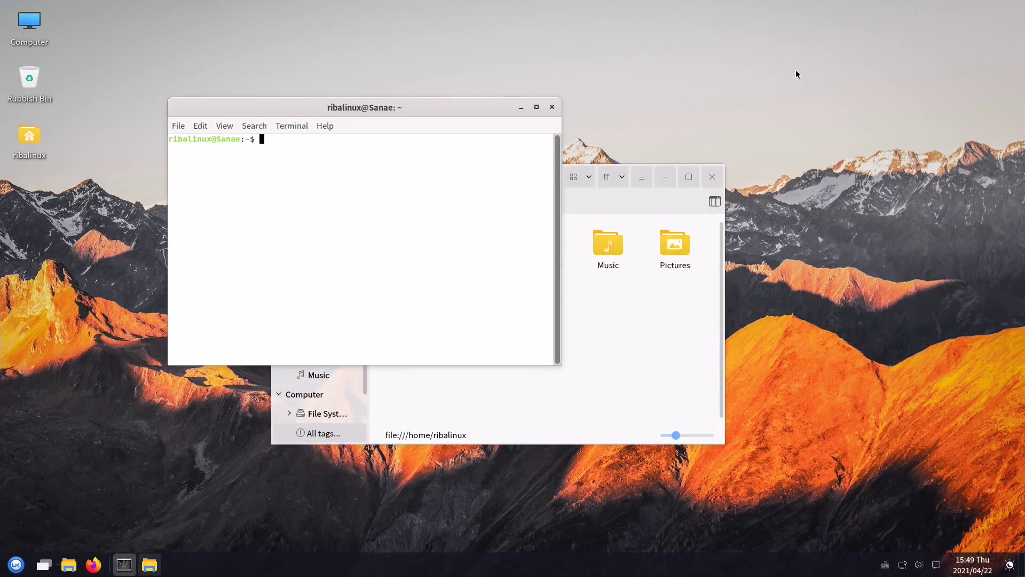
drag(405, 110, 1, 204)
click(581, 205)
drag(547, 211, 1024, 215)
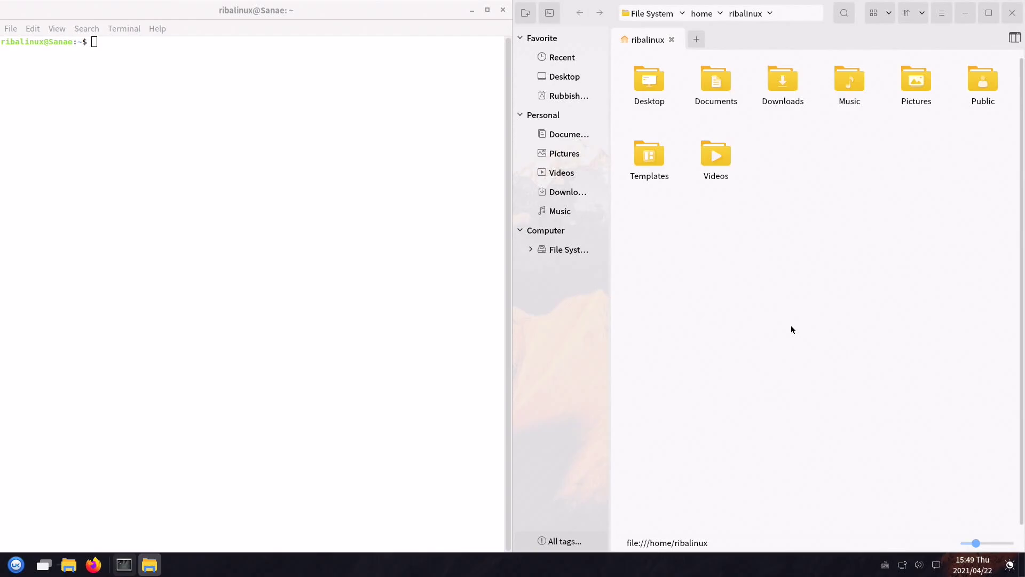
- Maximize, snap left, snap right, then restore the file manager with Super+arrow keys
key(super+Up)
key(super+Left)
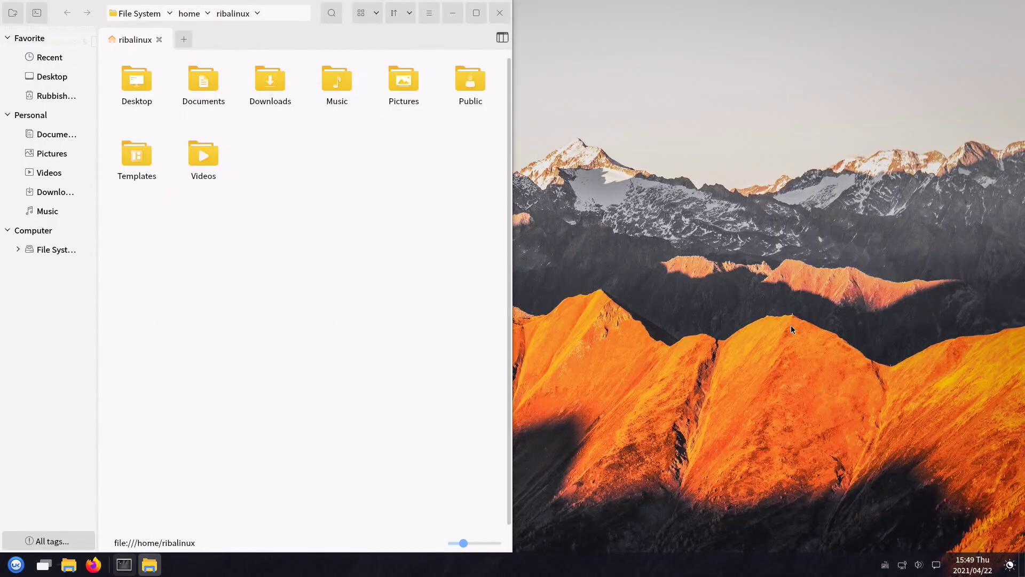
key(super+Right)
key(super+Right)
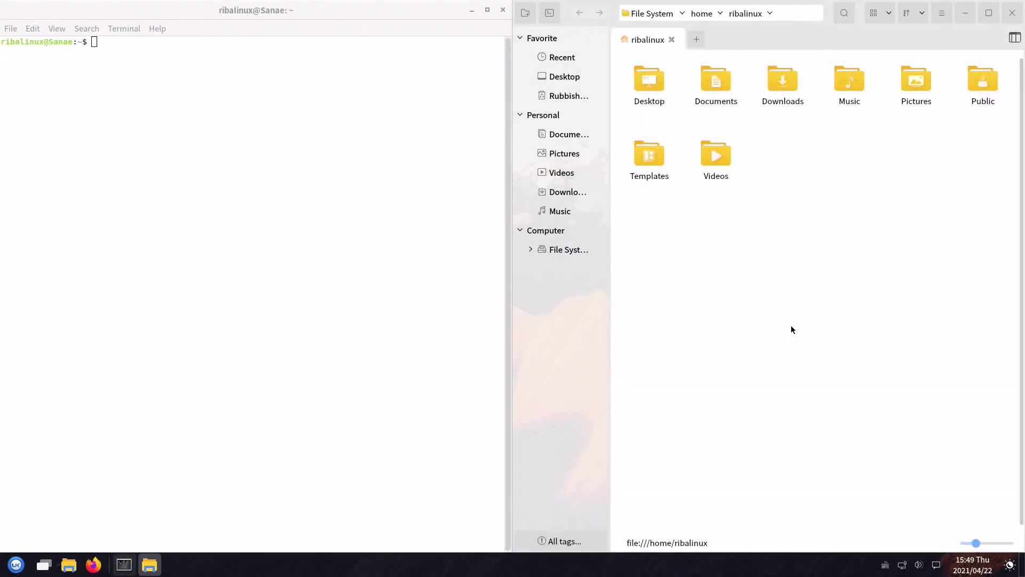
key(super+Down)
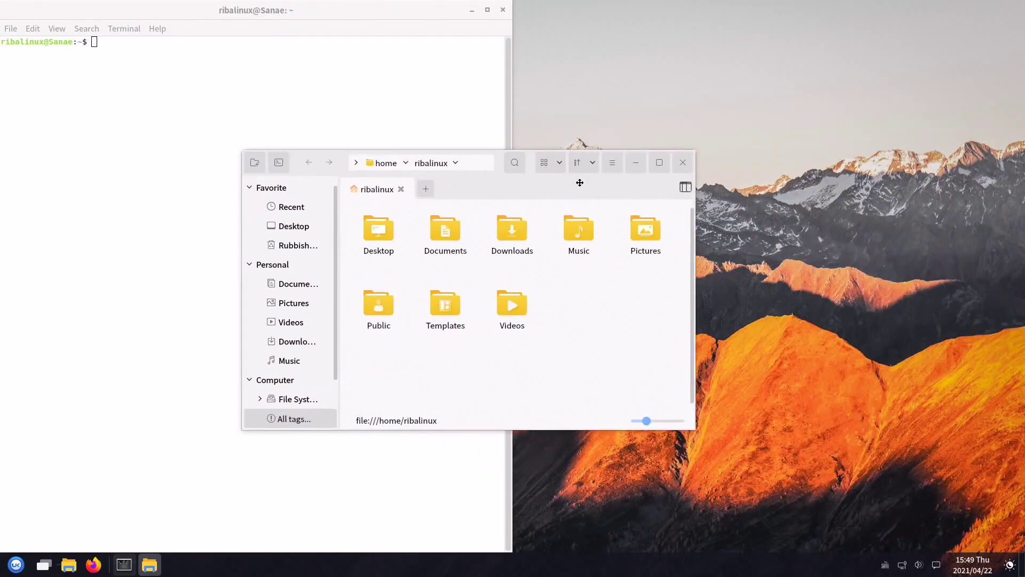
- Restore and close the terminal, then move the file manager toward the top left
click(382, 36)
key(super+Down)
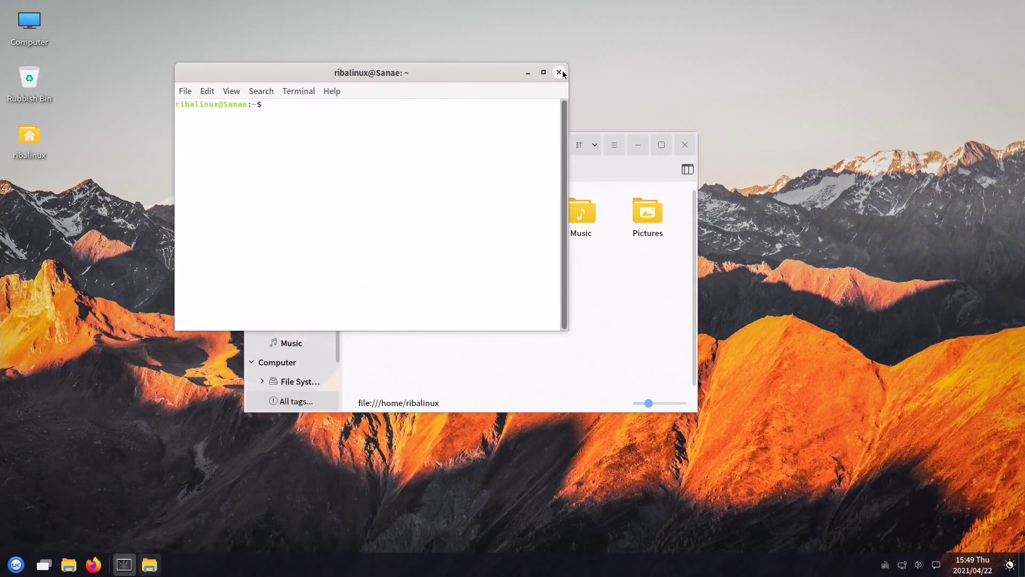
click(559, 72)
drag(523, 168, 453, 107)
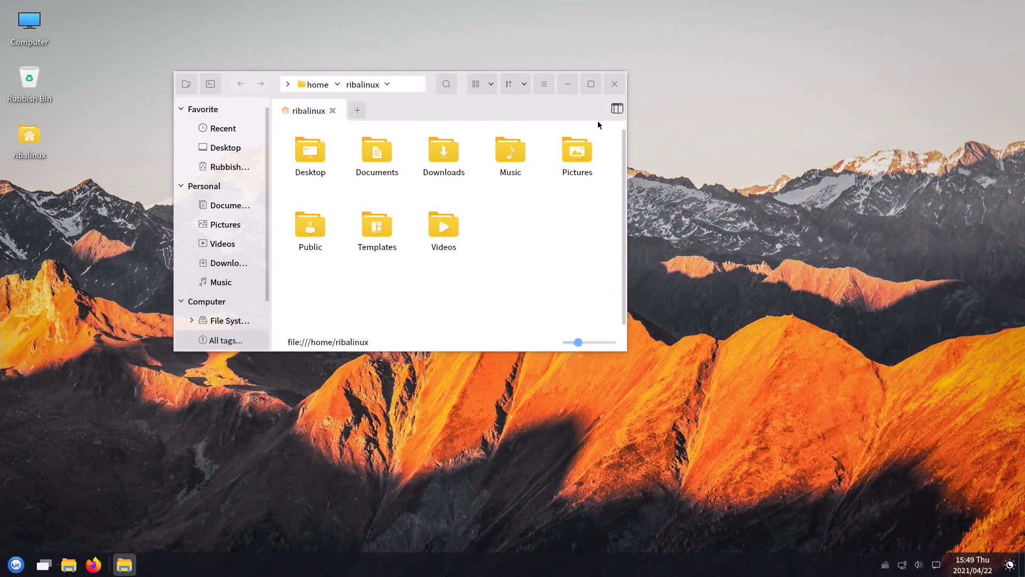
click(617, 108)
click(617, 108)
click(545, 83)
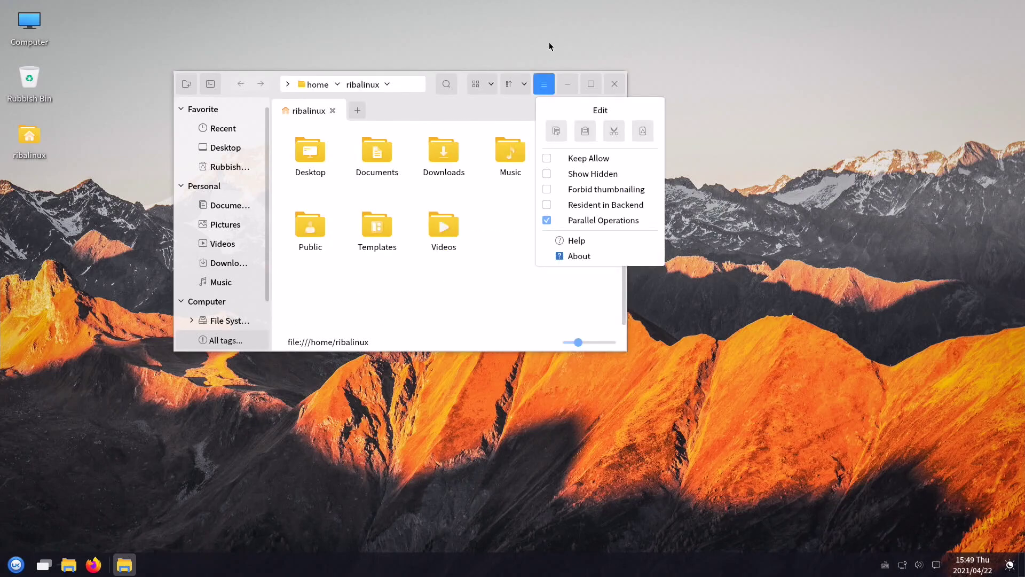
click(545, 86)
click(520, 78)
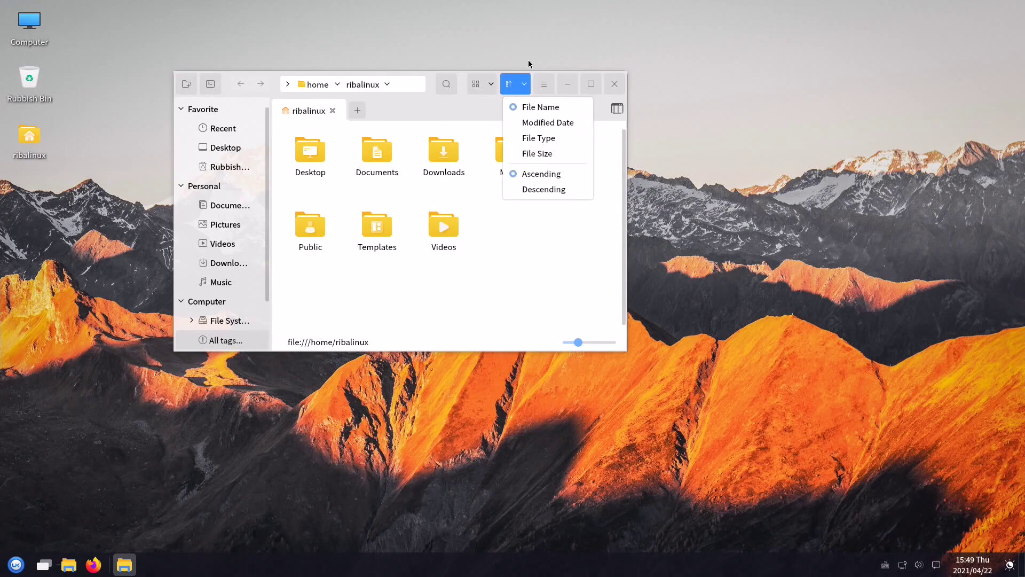
click(524, 79)
click(491, 83)
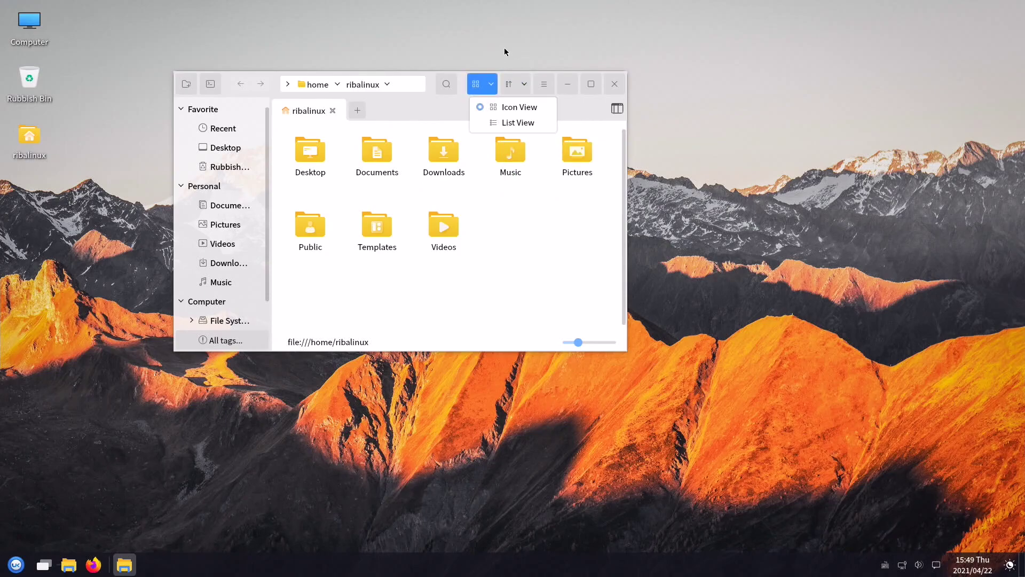
click(494, 121)
click(491, 84)
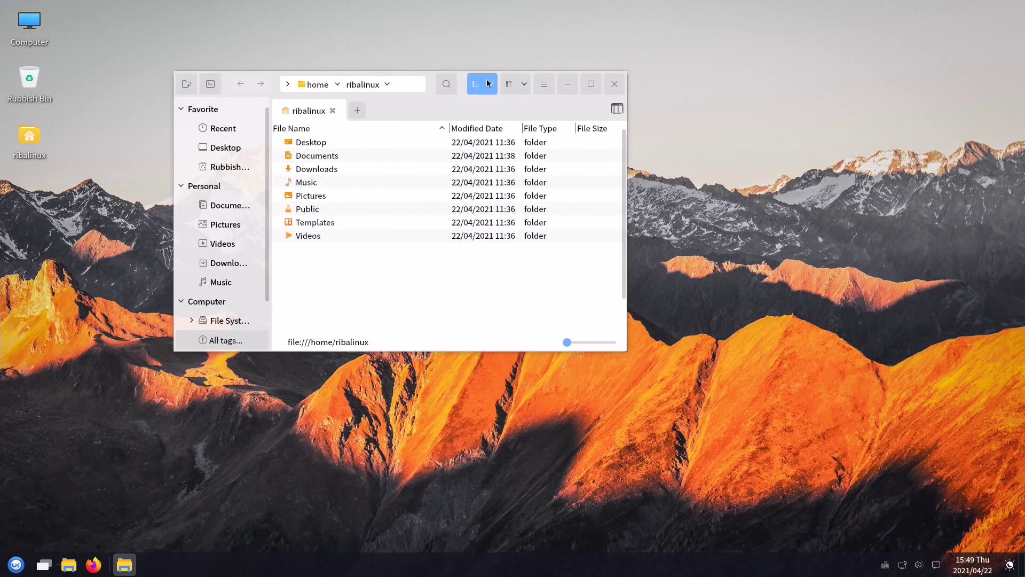
click(494, 103)
click(447, 84)
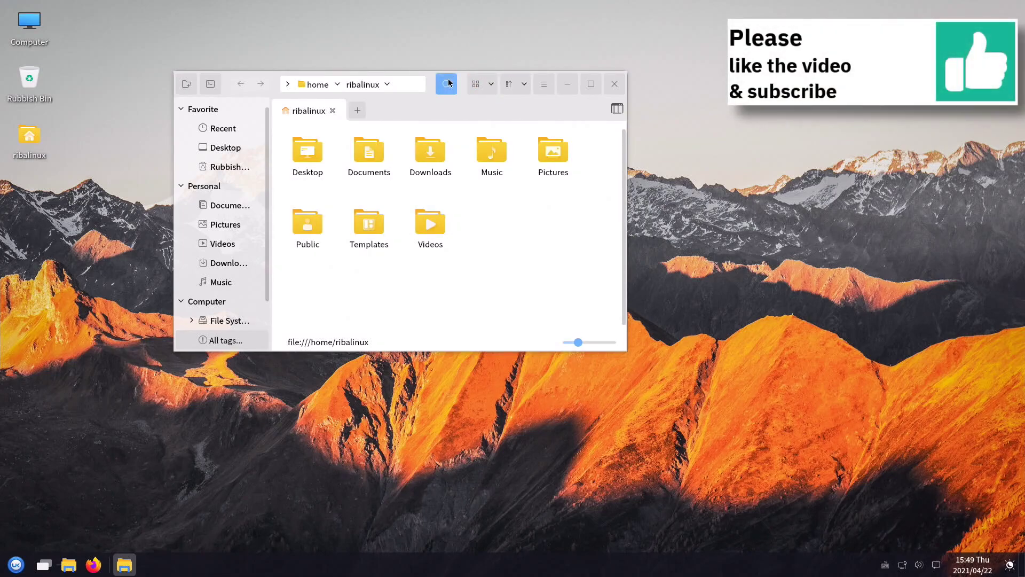
click(446, 84)
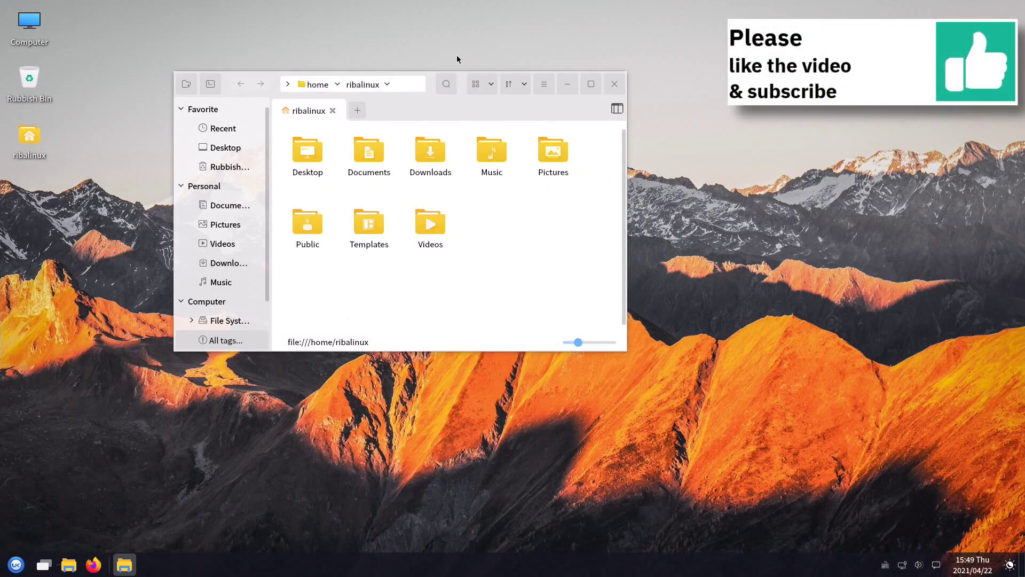
click(414, 84)
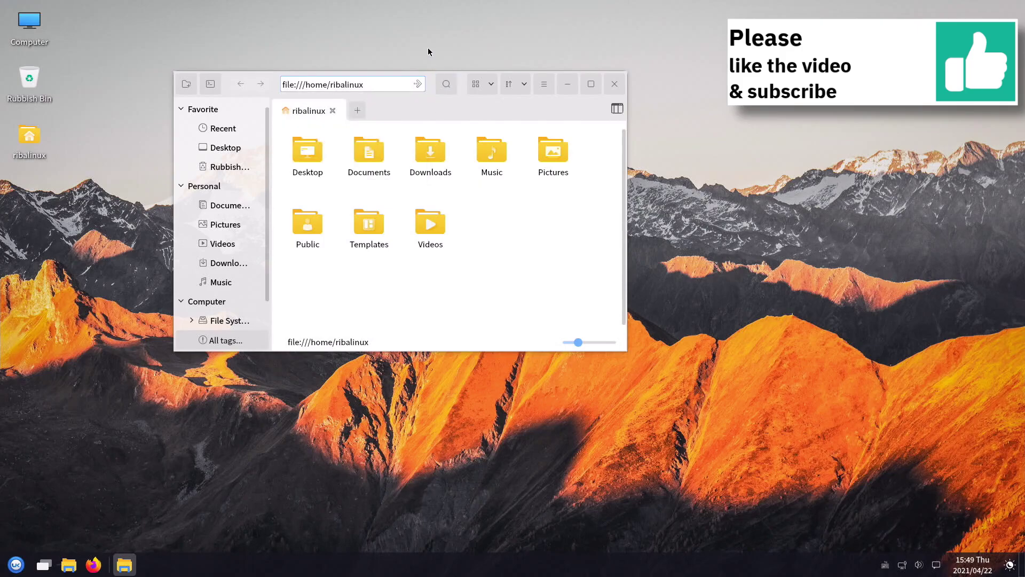
click(210, 84)
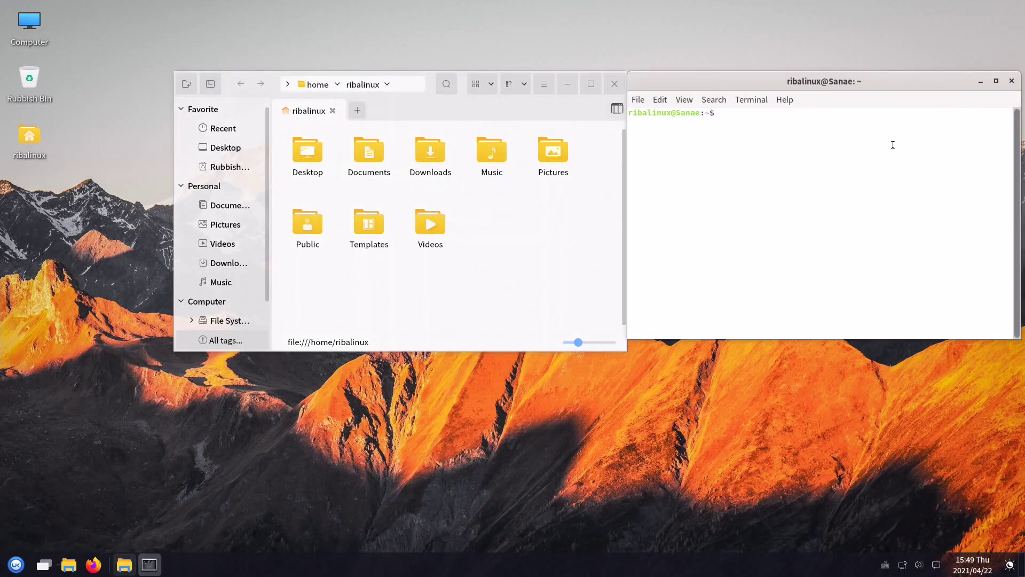
click(1012, 80)
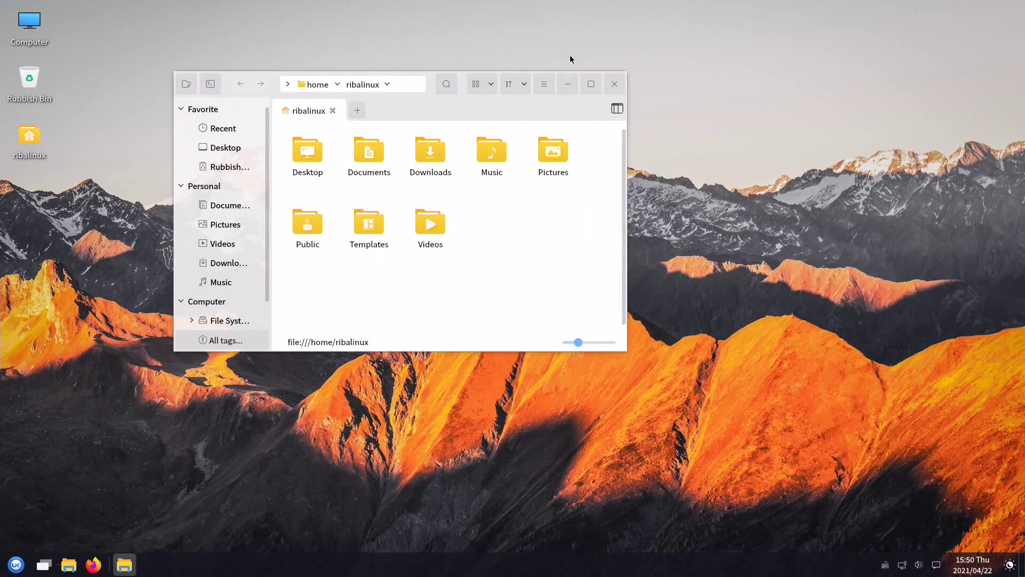
click(590, 85)
click(988, 14)
click(567, 84)
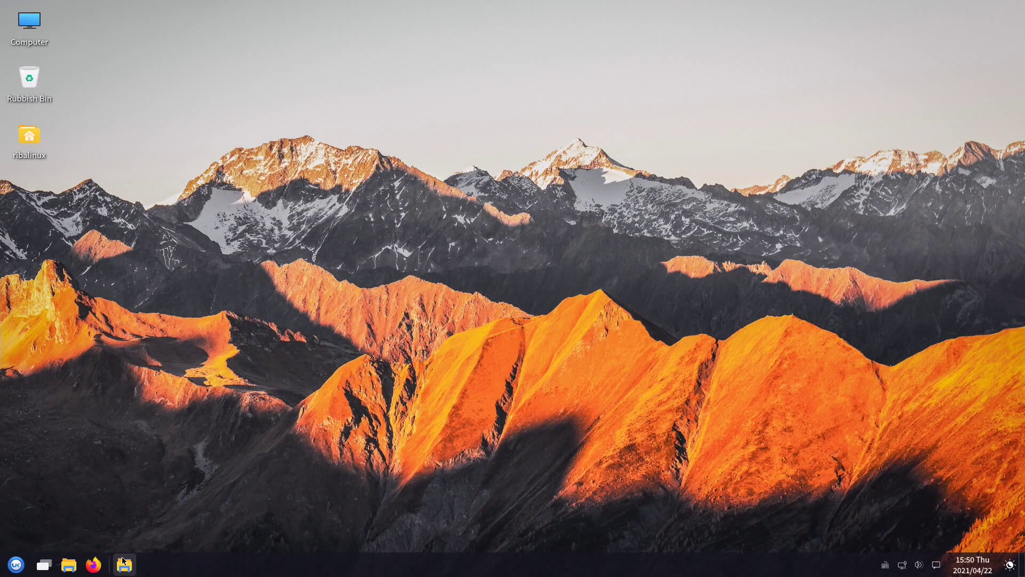
click(124, 565)
click(44, 565)
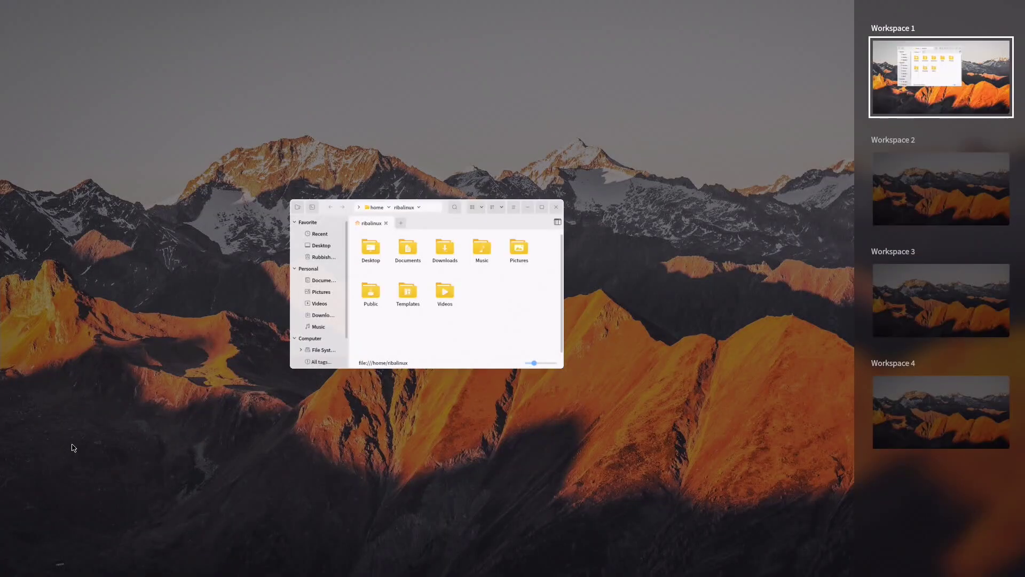
click(936, 195)
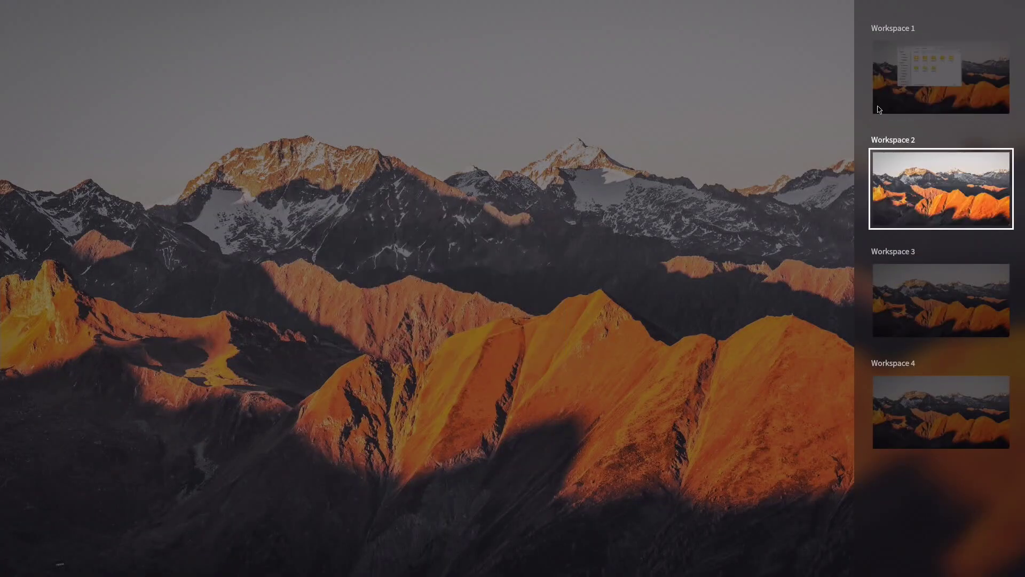
click(917, 86)
click(774, 148)
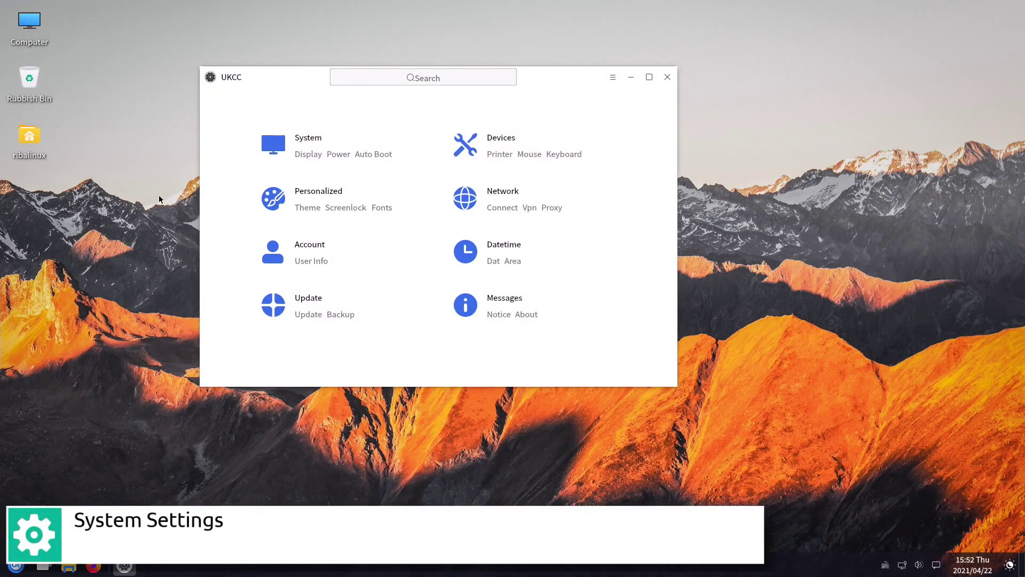
- Browse the System, Devices, Personalized, Network, Account, Datetime, Update and Notice categories
click(308, 144)
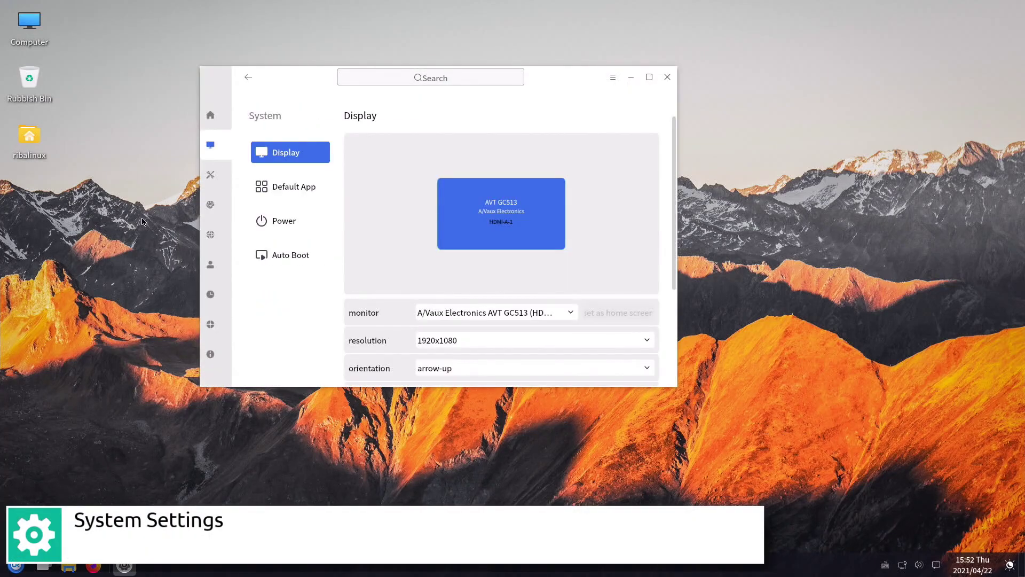
click(210, 175)
click(211, 205)
click(211, 236)
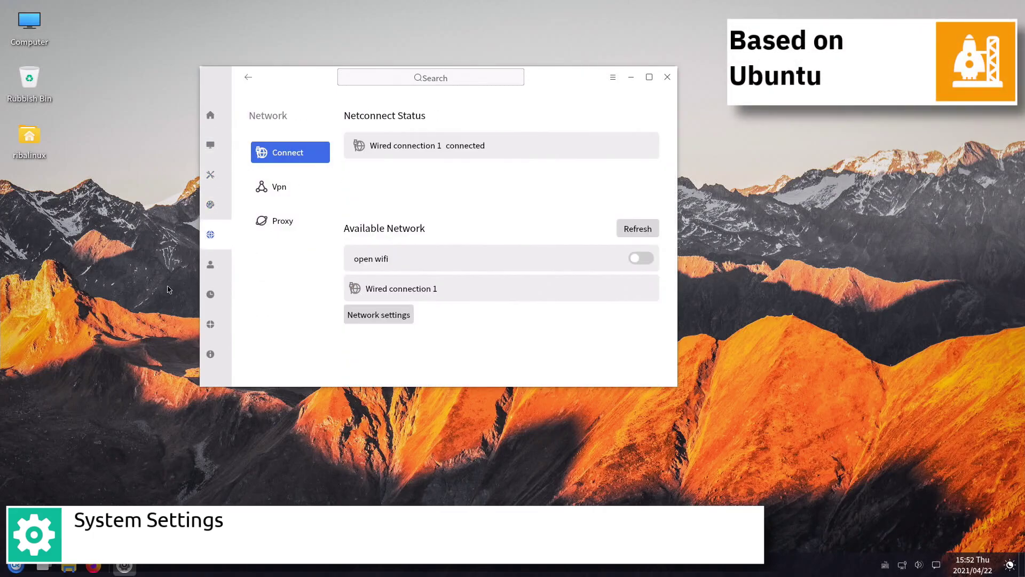
click(212, 264)
click(211, 294)
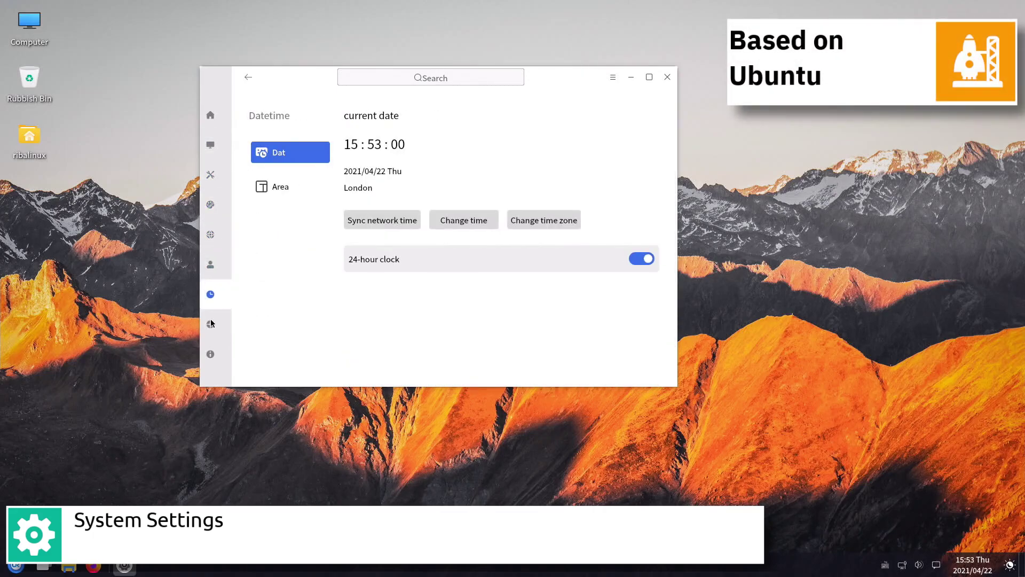
click(210, 324)
click(210, 354)
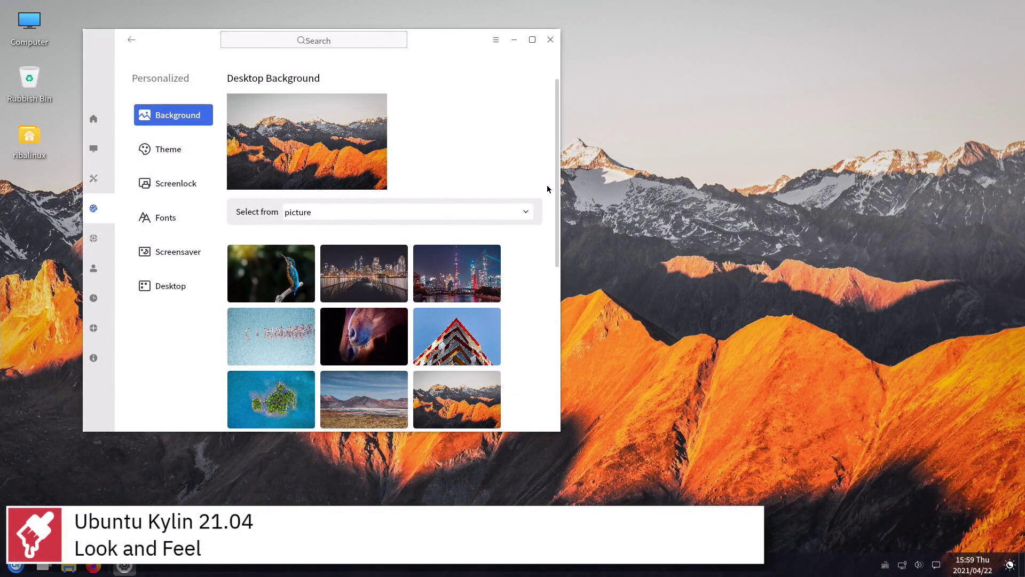
- Visit the Personalized Theme, Screenlock, Fonts, Screensaver and Desktop pages
scroll(547, 189, down, 5)
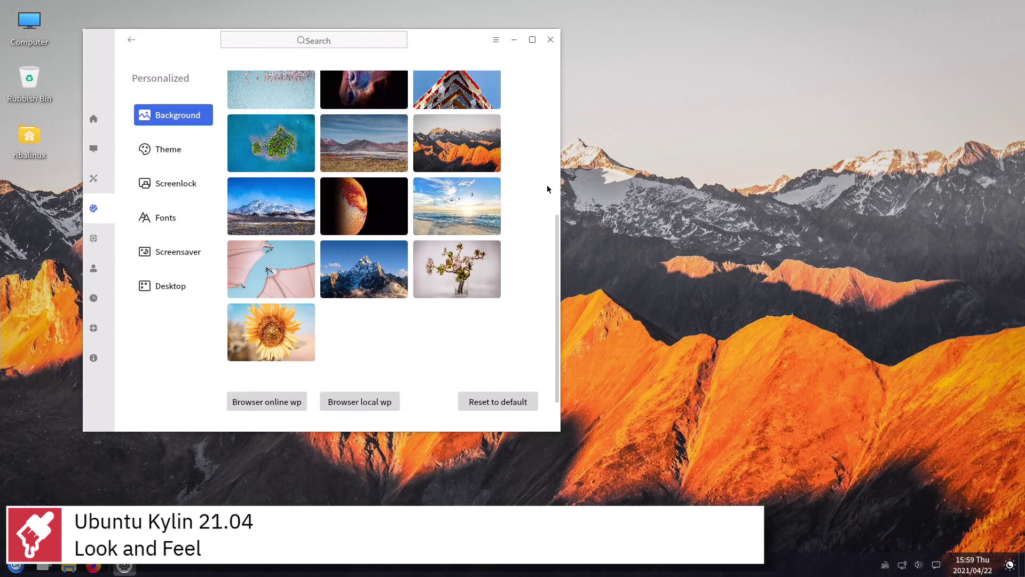
click(163, 150)
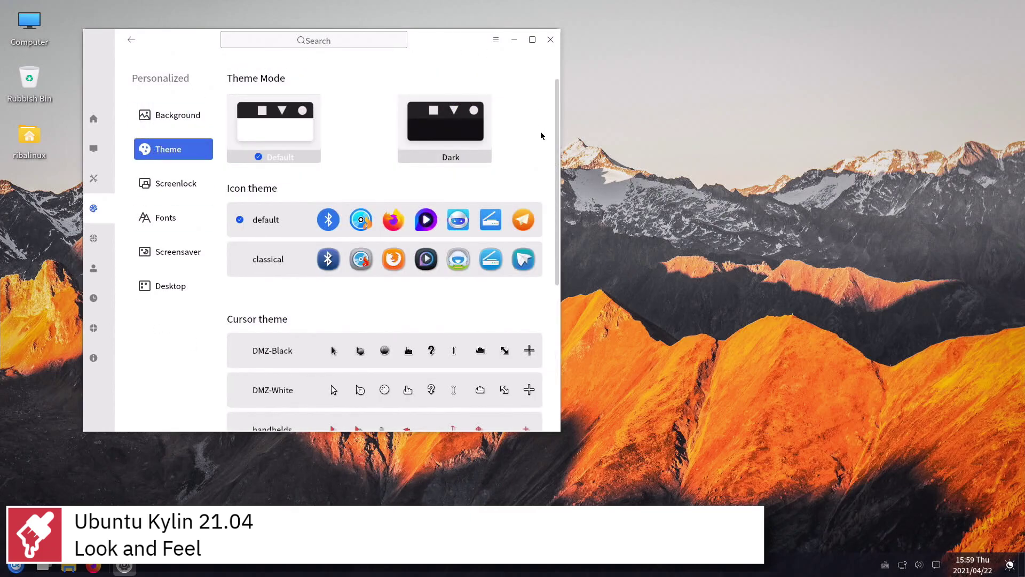
scroll(541, 137, down, 5)
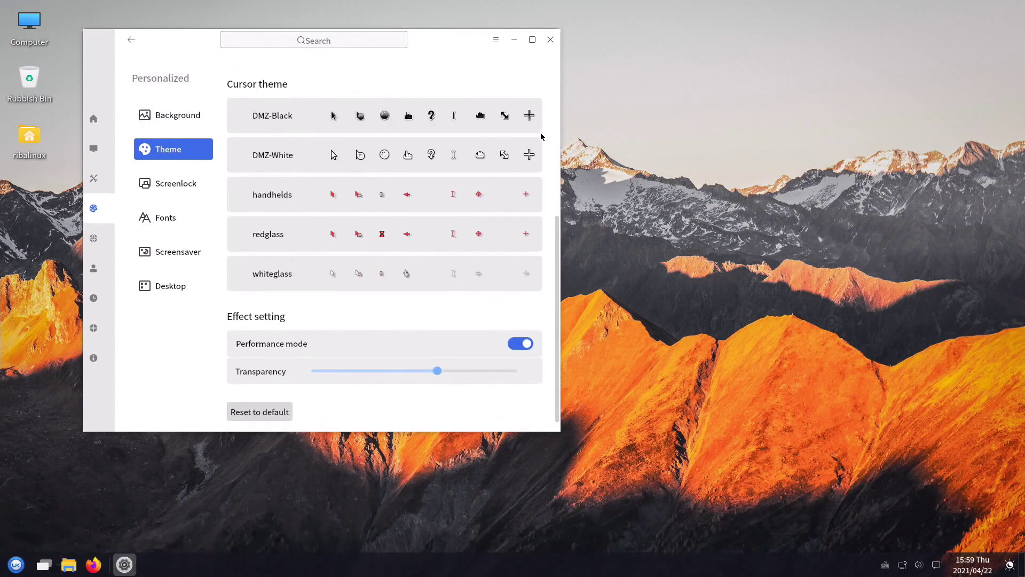
click(146, 189)
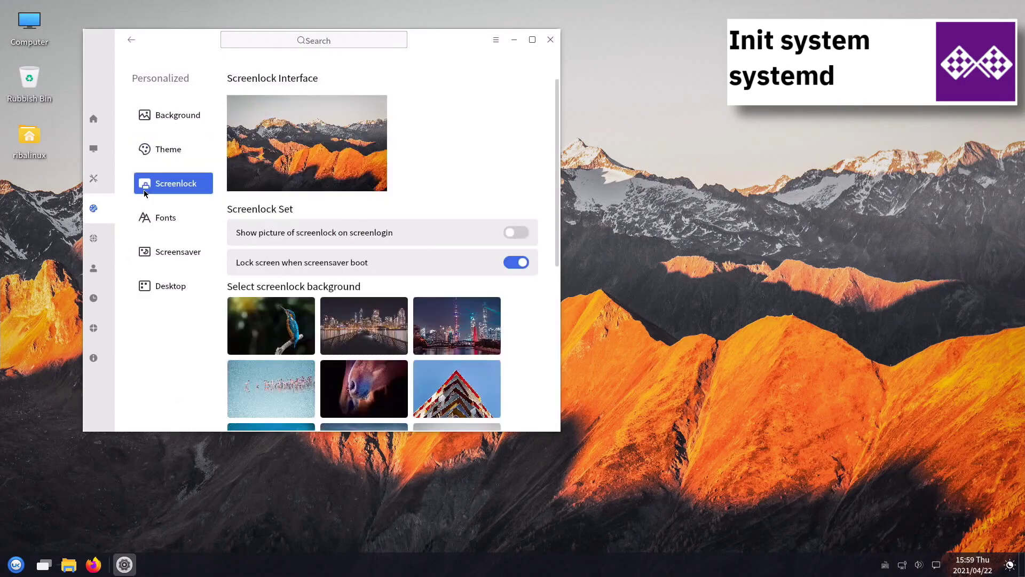
scroll(552, 167, down, 5)
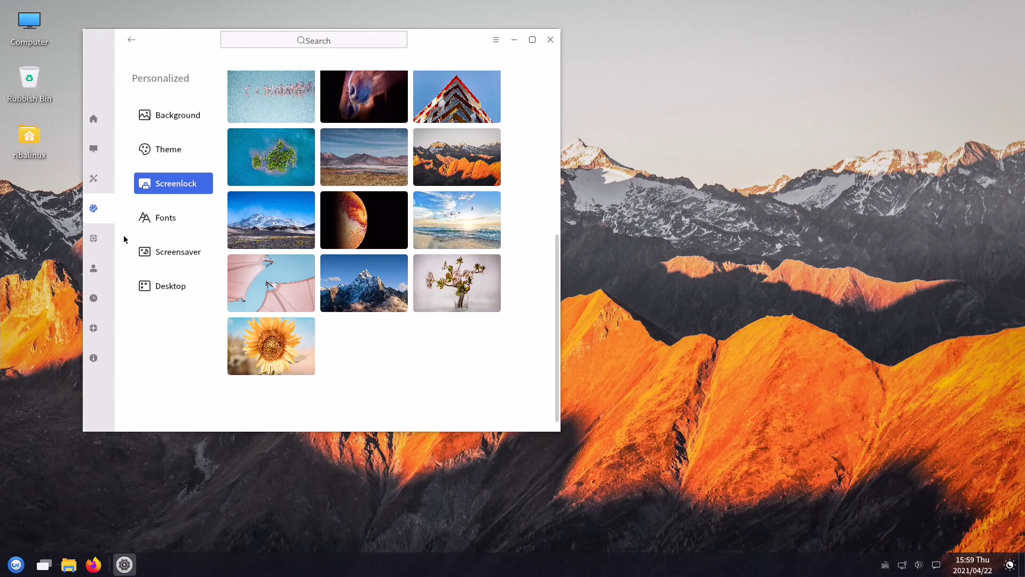
click(160, 218)
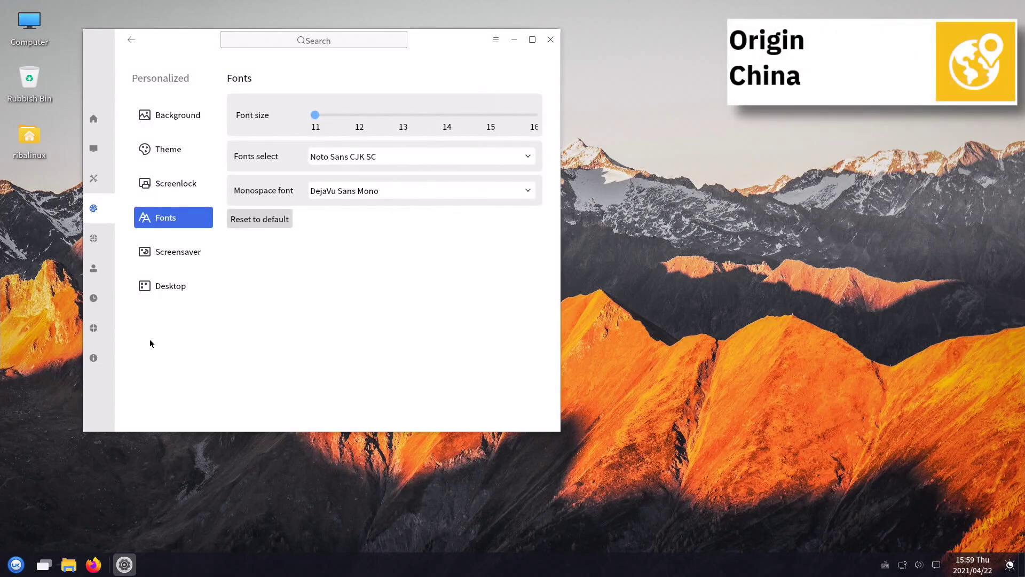
click(172, 254)
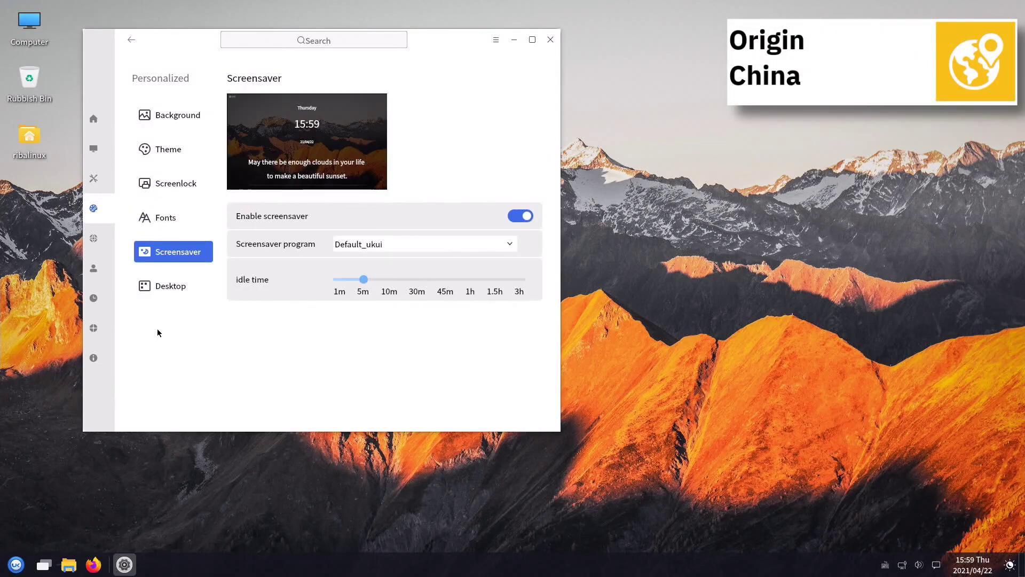
click(166, 287)
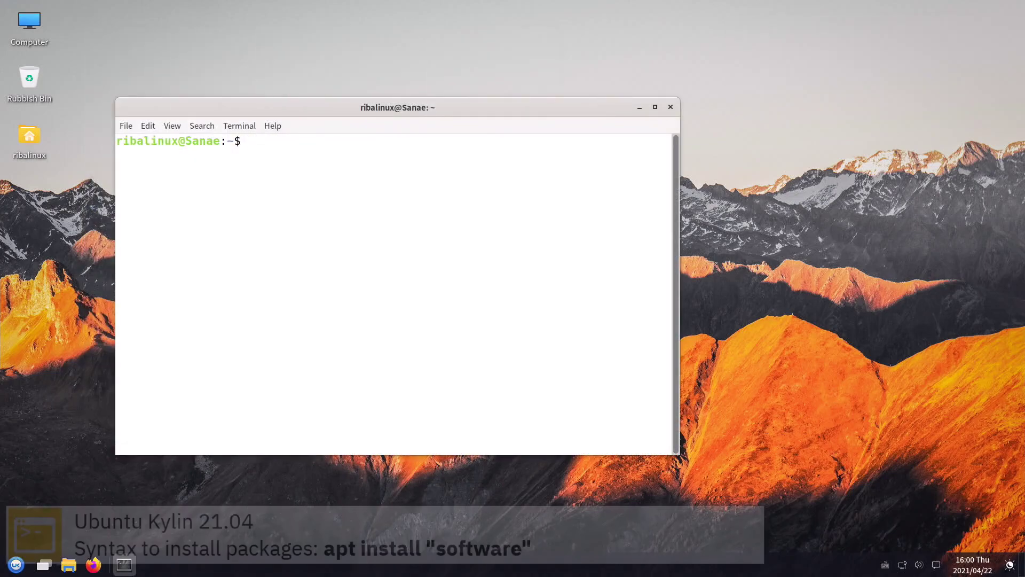
- Install mc with 'sudo apt install mc', confirming with y, then clear the screen
text(sudo a)
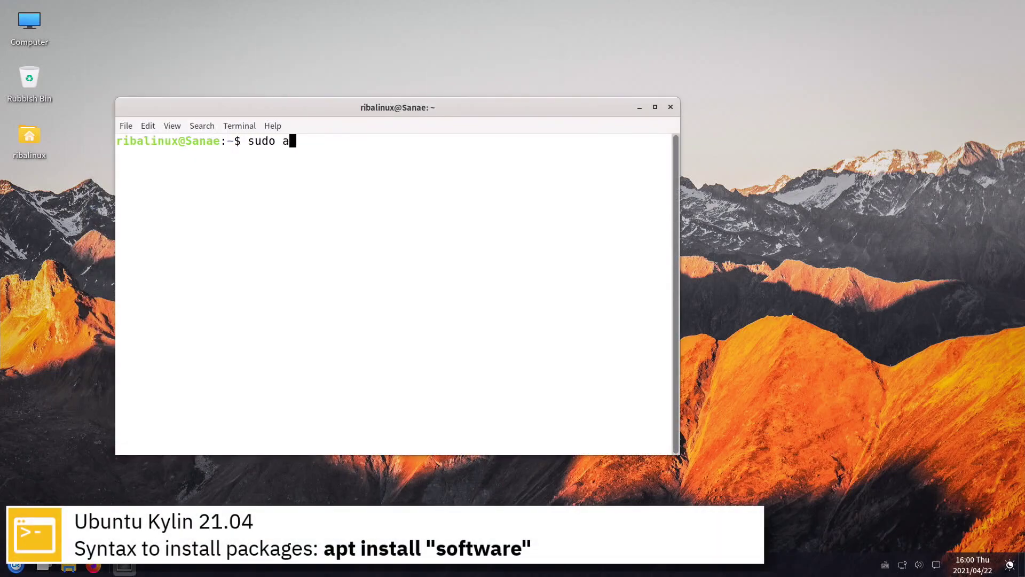
text(pt install mc)
key(Return)
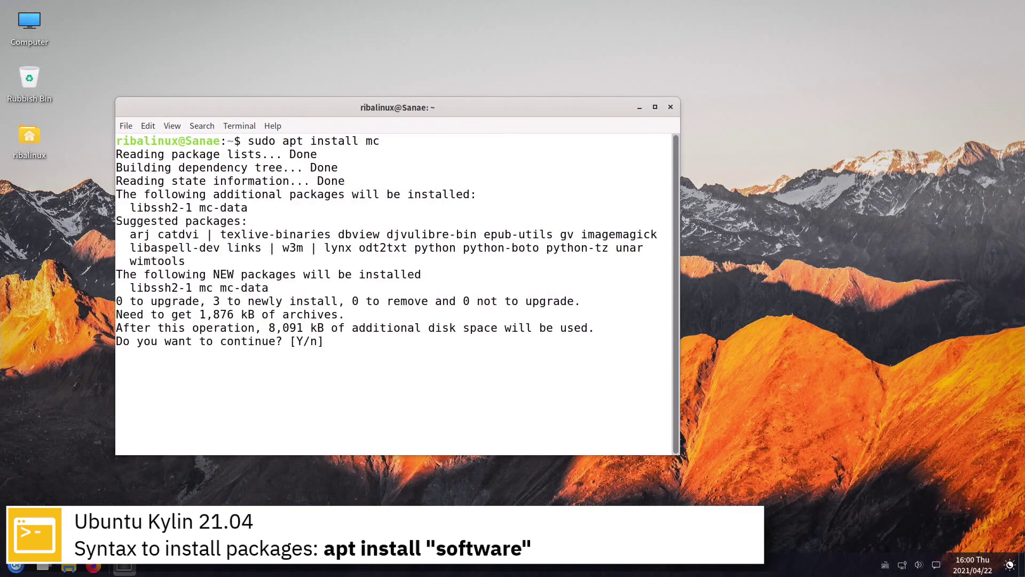
text(y)
key(Return)
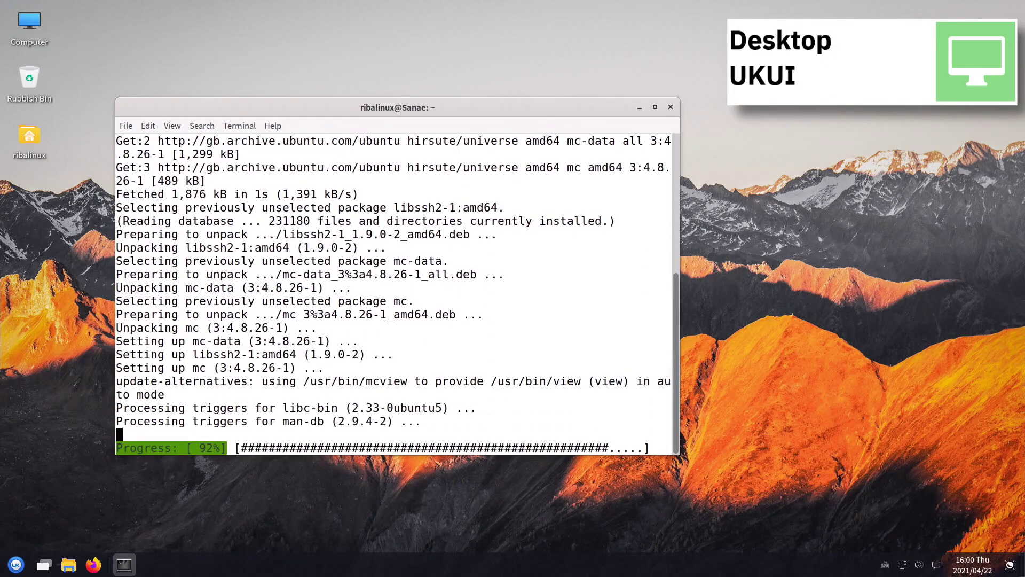
key(ctrl+l)
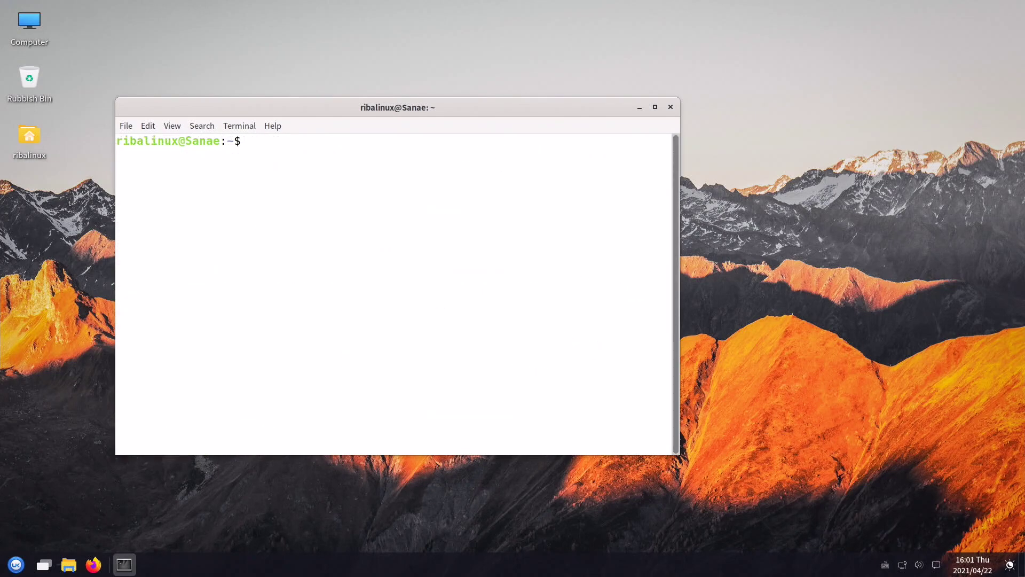
- Run 'sudo snap install spotify' and 'uname -a', then close the terminal with Ctrl+D
text(su)
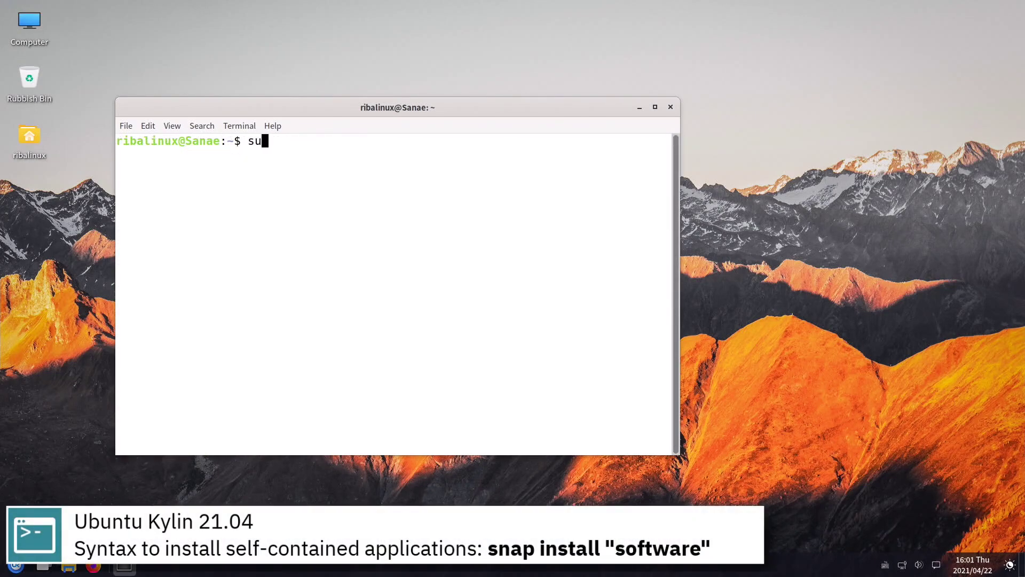
text(do snap install spotify)
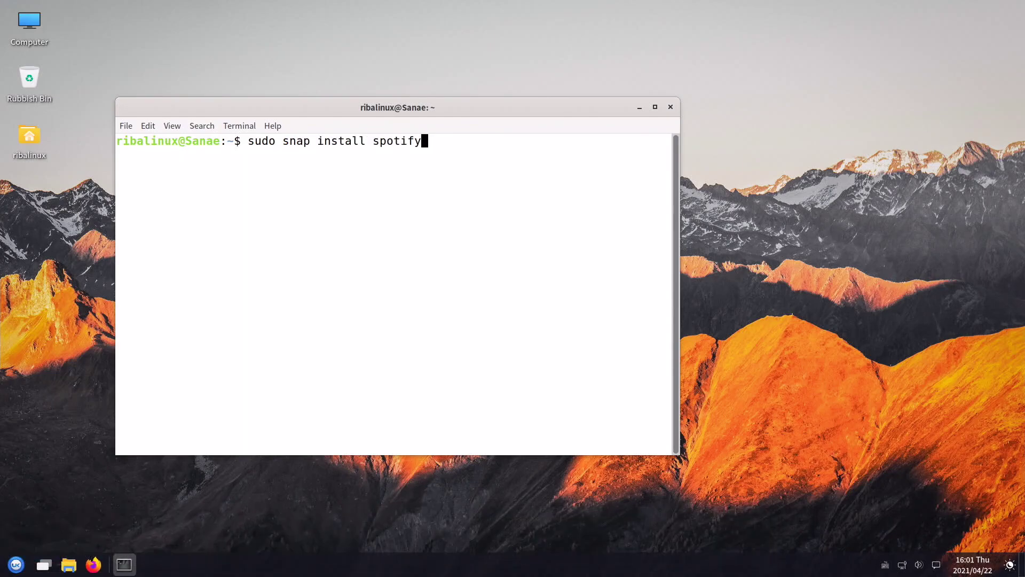
key(Return)
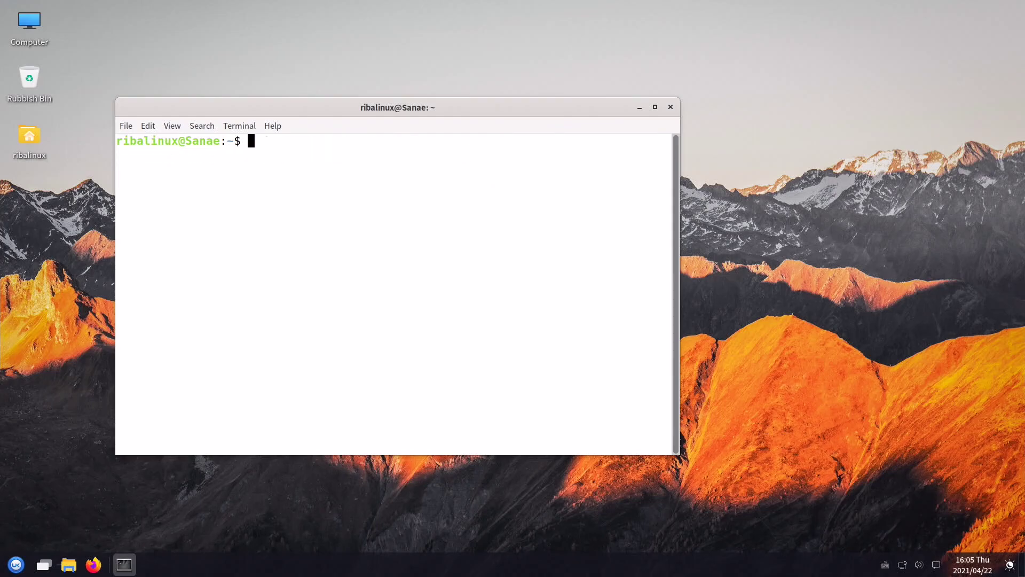
text(un)
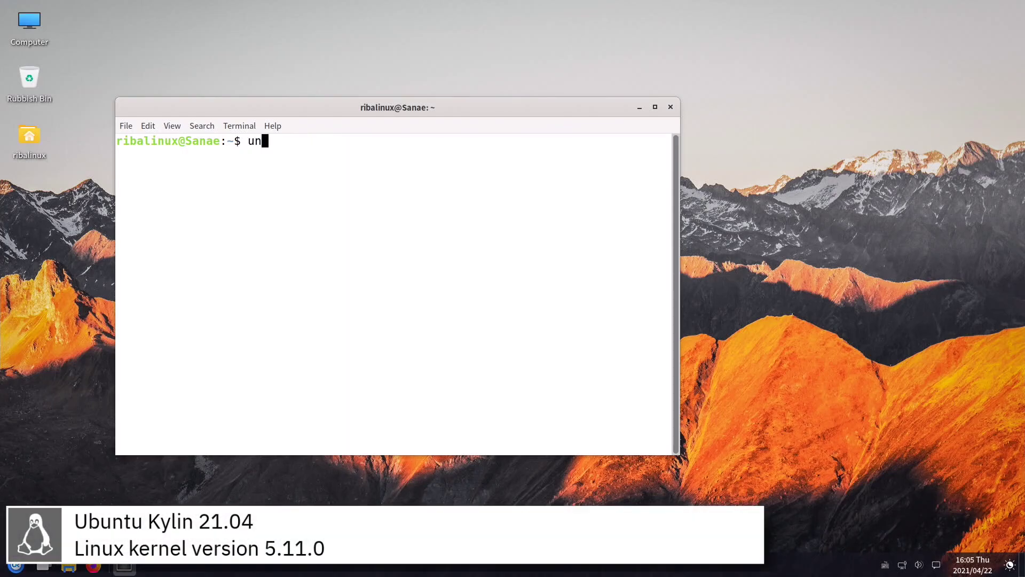
text(ame -a)
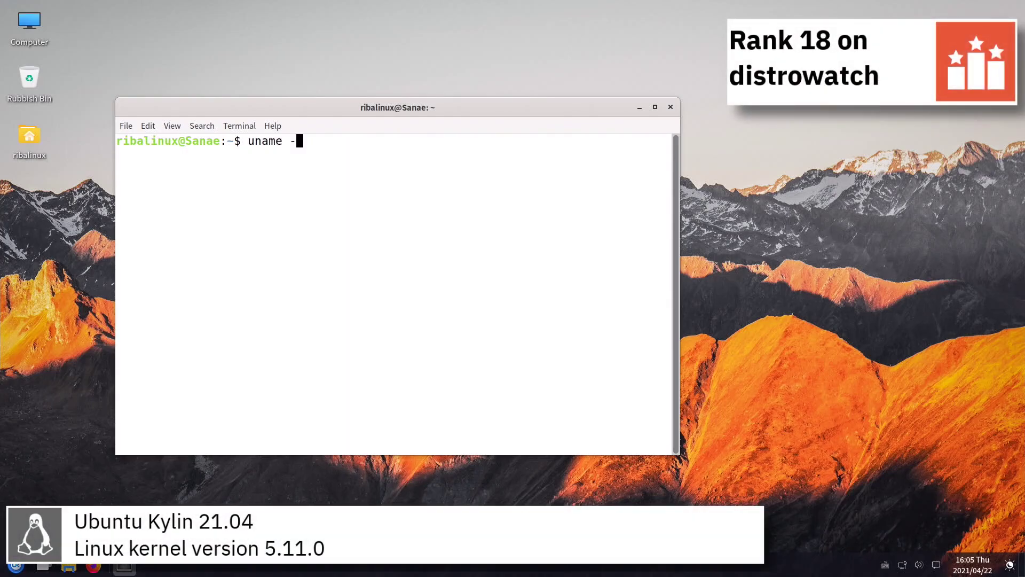
key(Return)
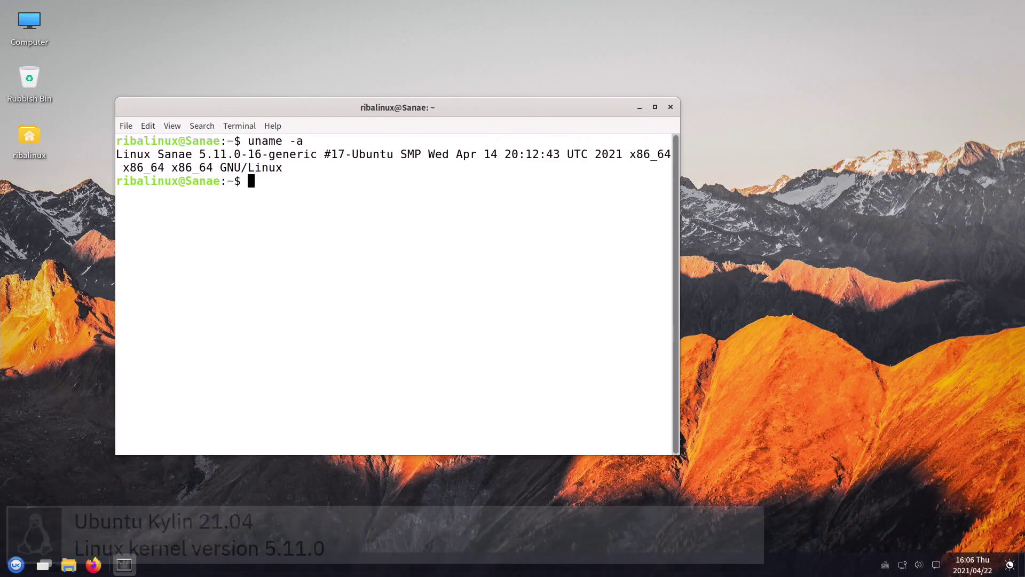
key(ctrl+d)
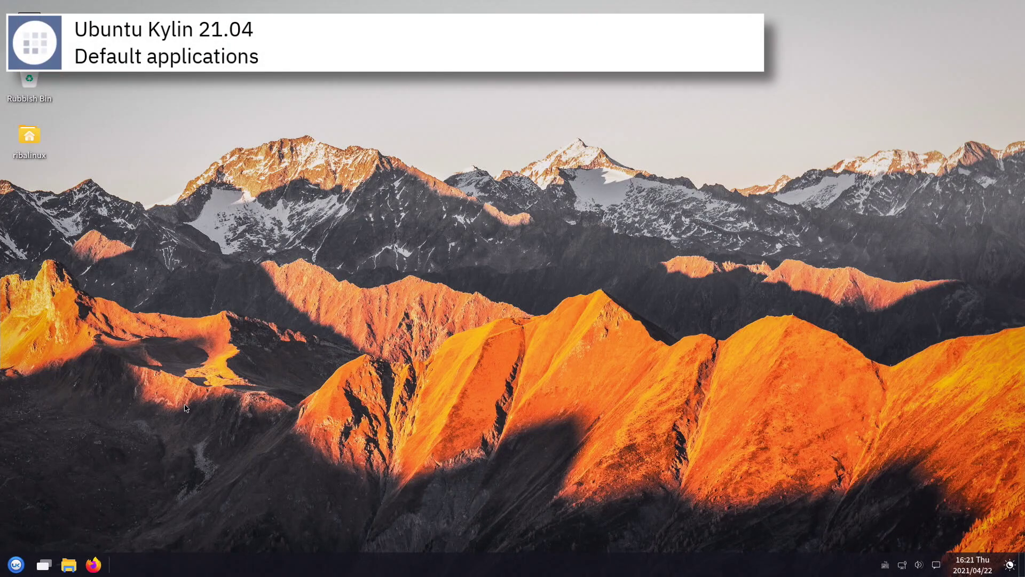
click(16, 565)
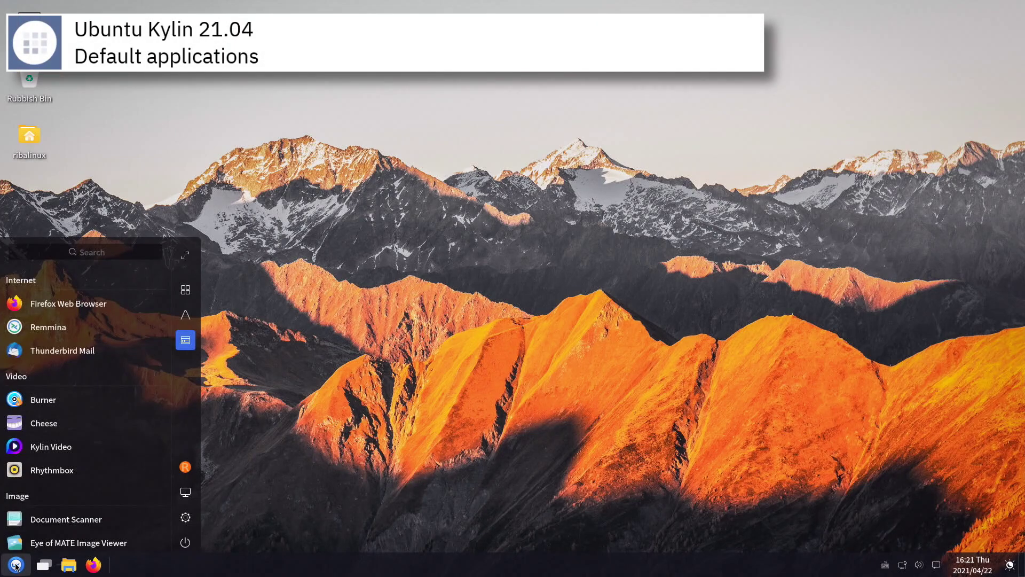
click(85, 305)
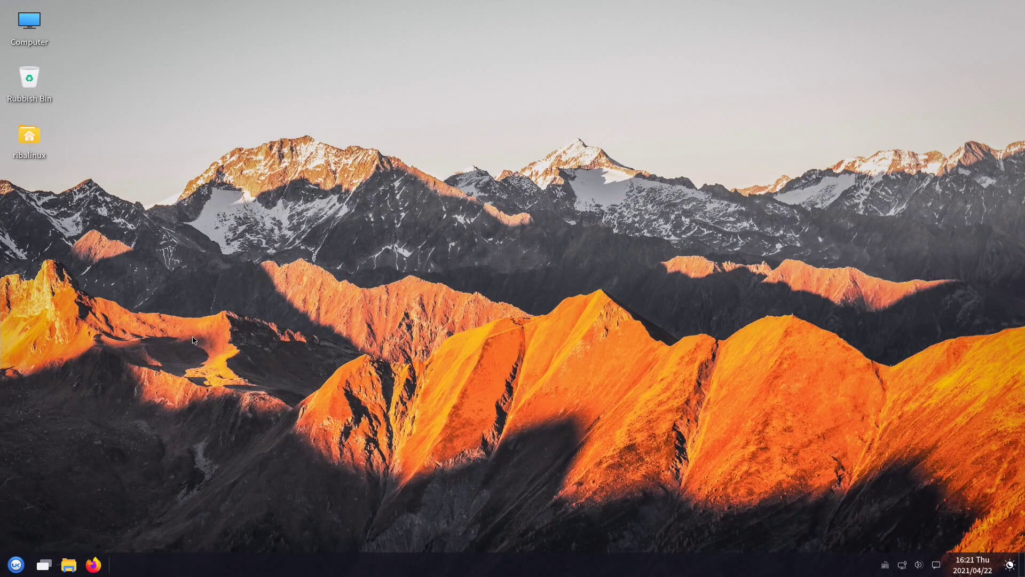
click(16, 565)
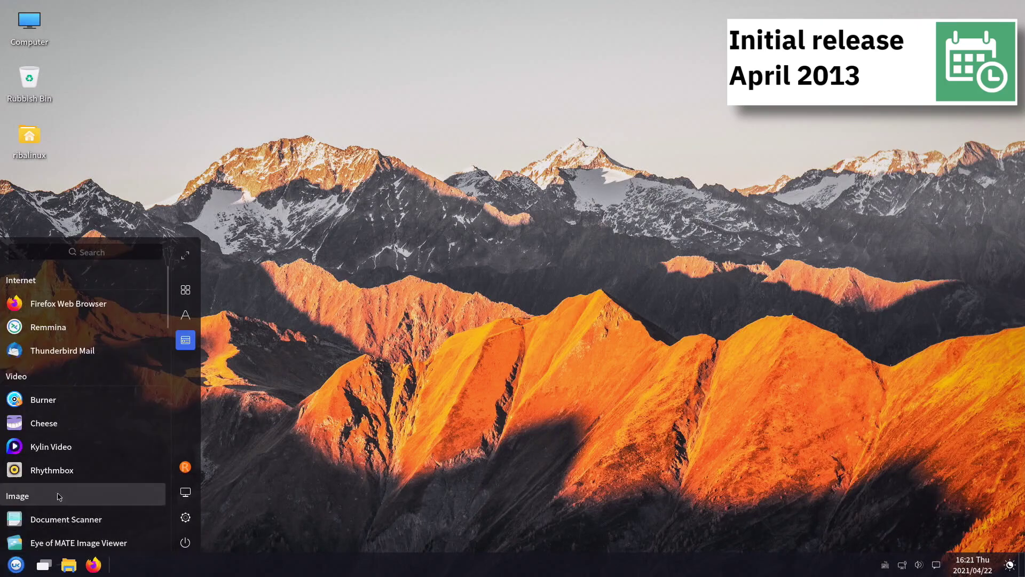
click(86, 446)
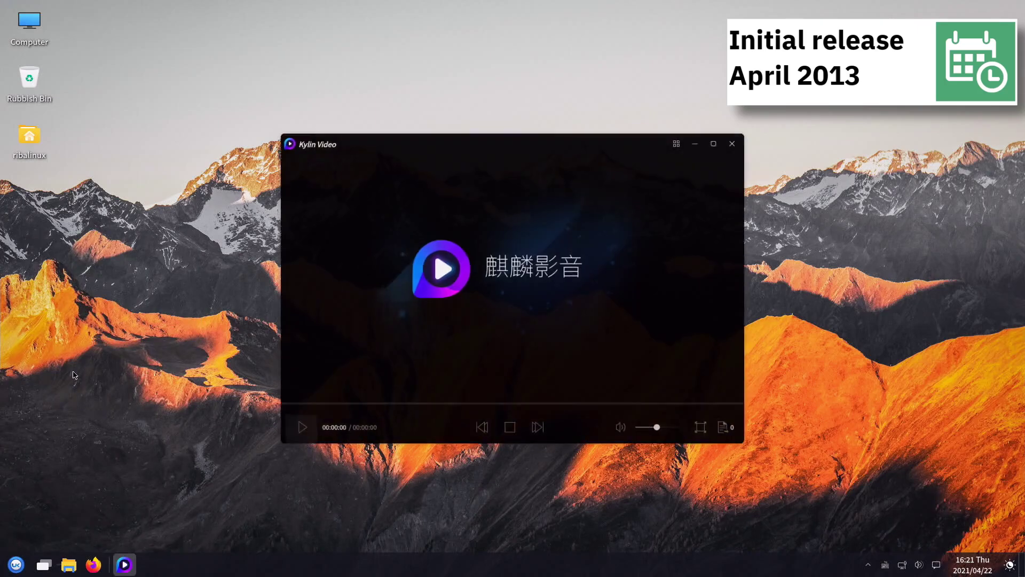
click(740, 138)
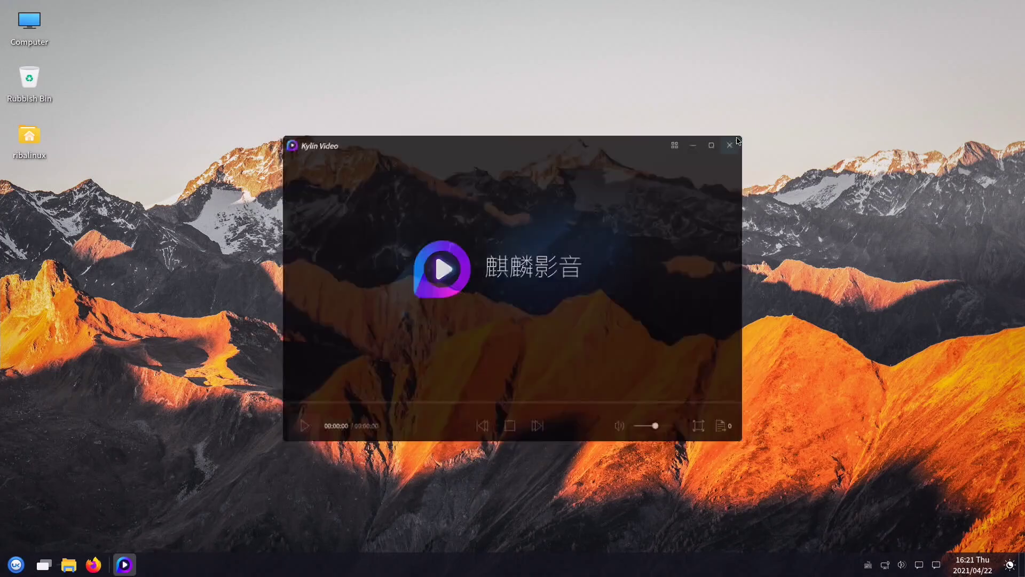
click(16, 565)
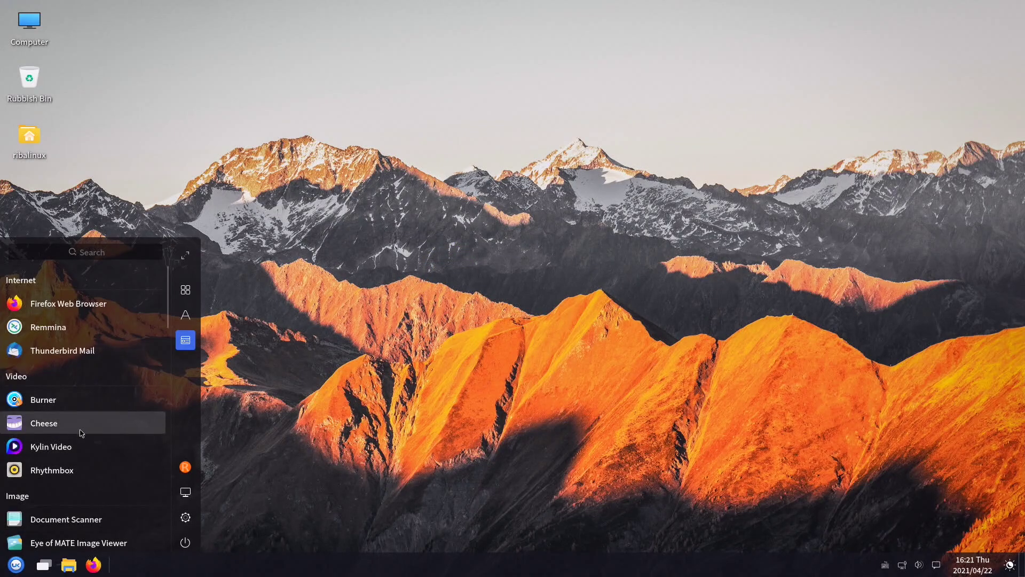
scroll(83, 430, down, 3)
click(80, 444)
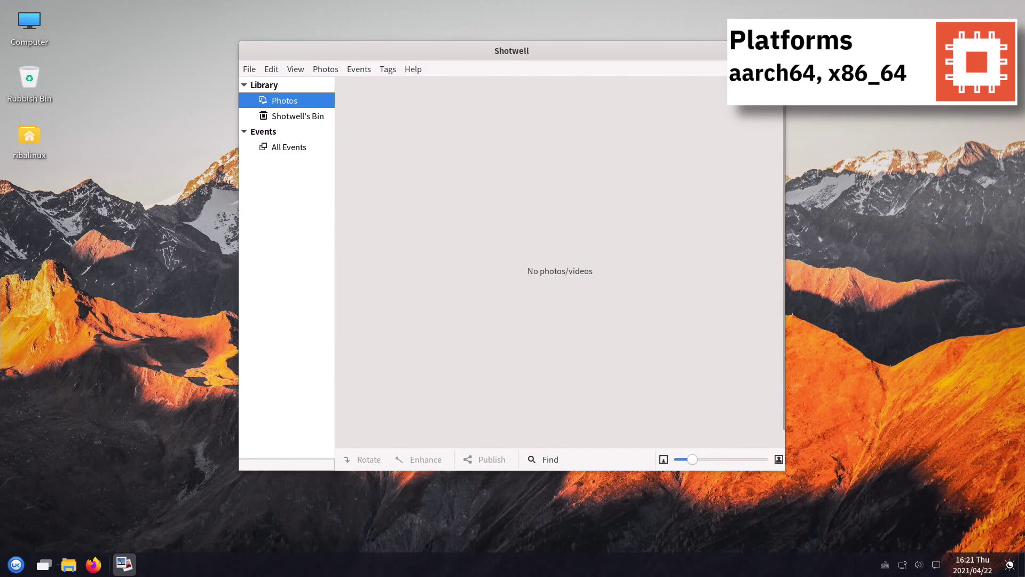
click(774, 50)
click(16, 564)
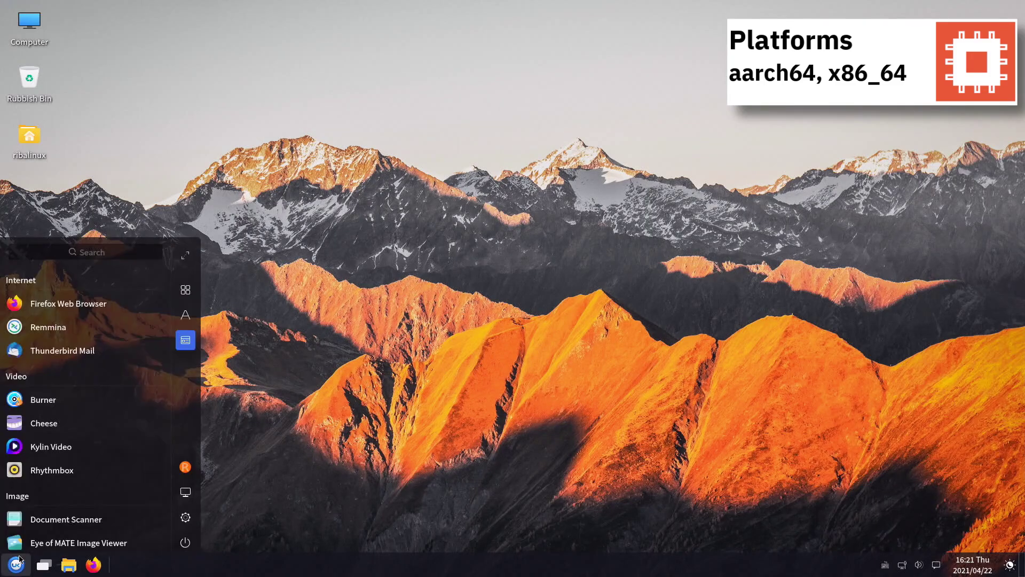
scroll(80, 424, down, 3)
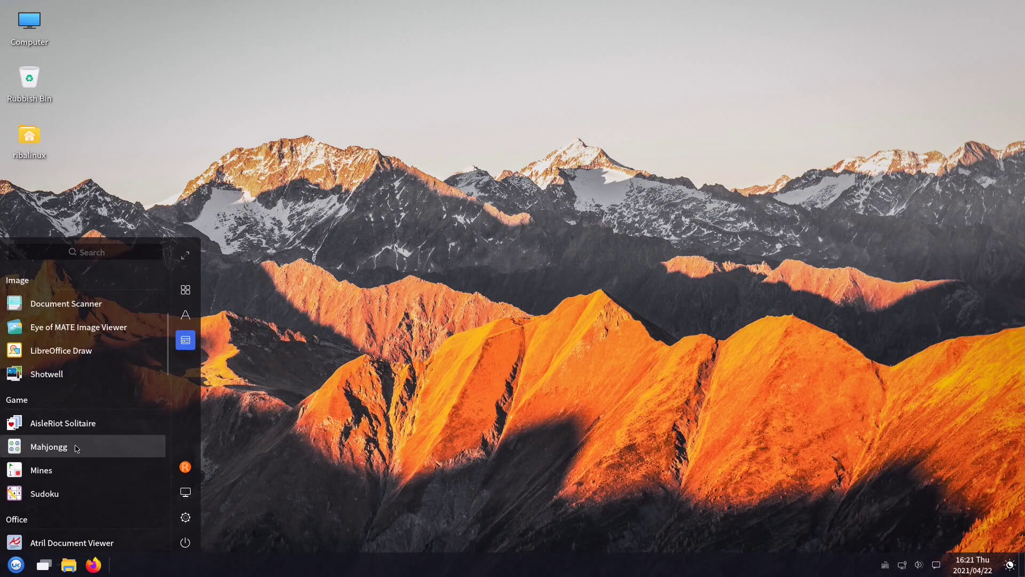
click(75, 492)
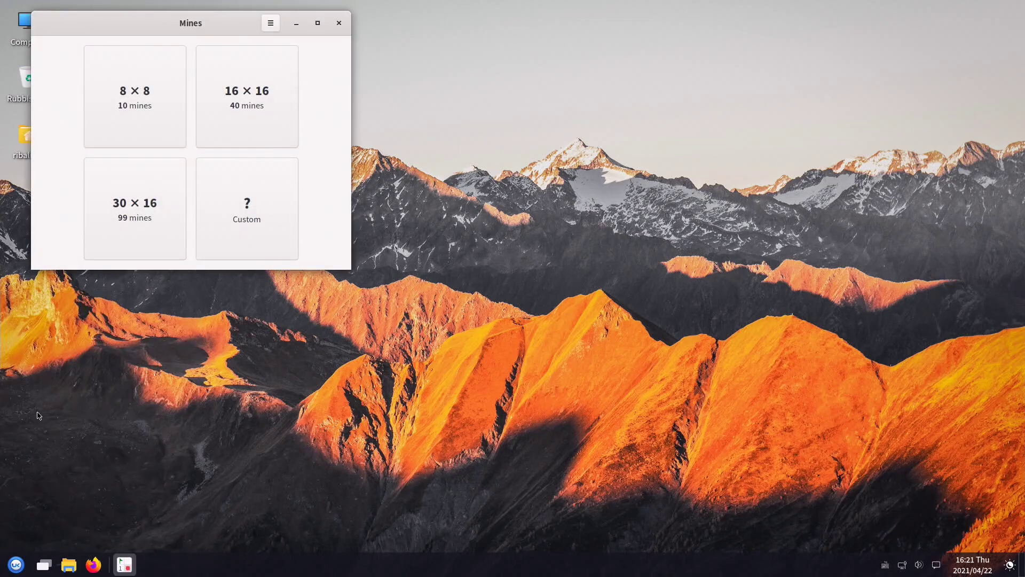
drag(197, 23, 357, 179)
click(303, 246)
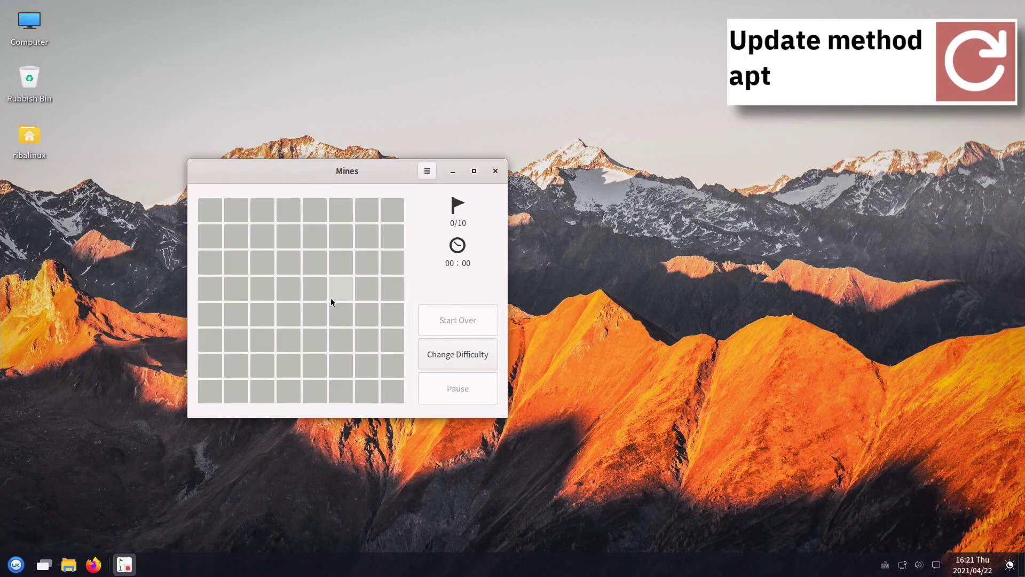
click(331, 298)
click(500, 171)
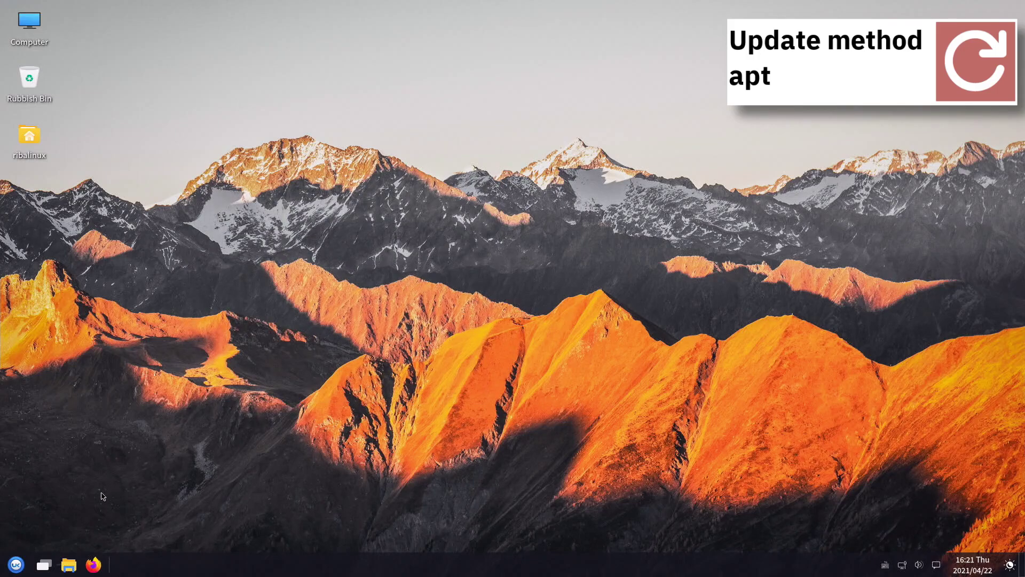
click(16, 565)
scroll(48, 470, down, 3)
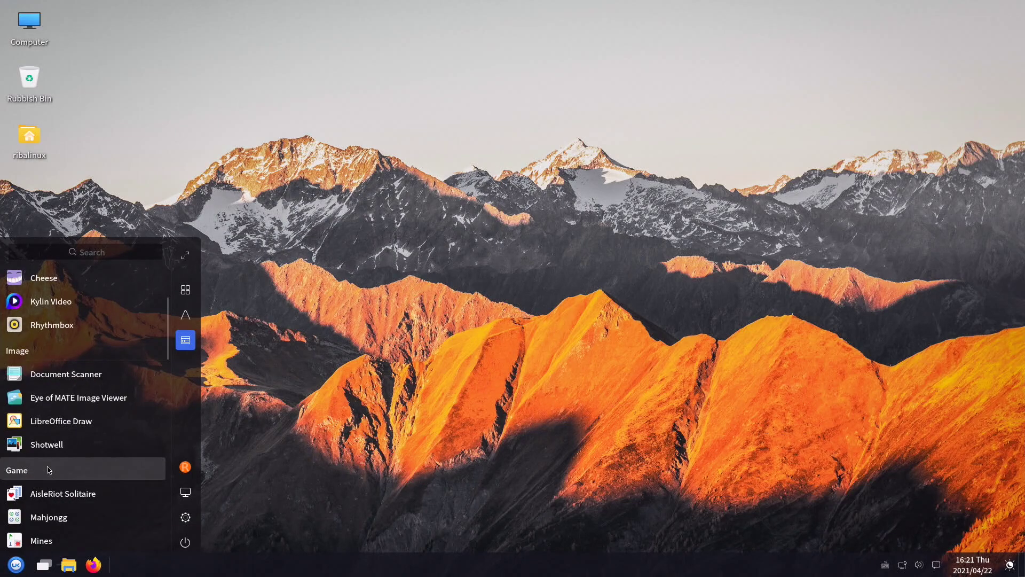
scroll(48, 470, down, 10)
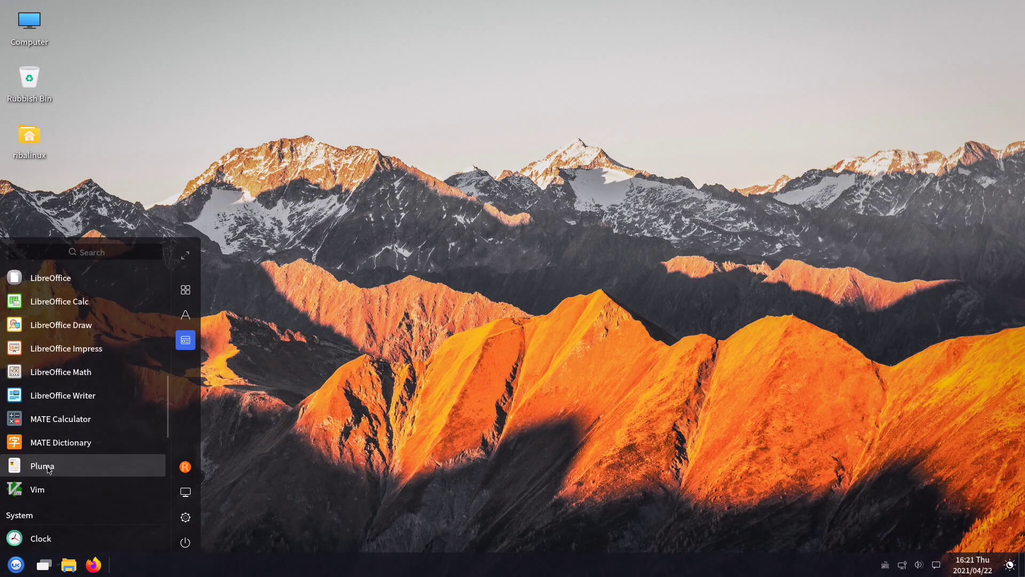
click(52, 399)
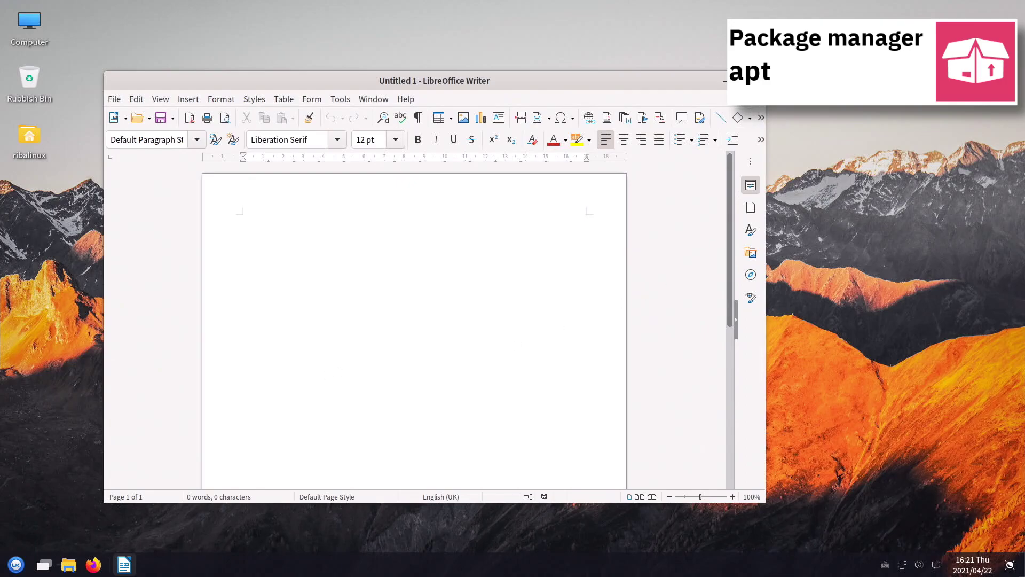
key(ctrl+q)
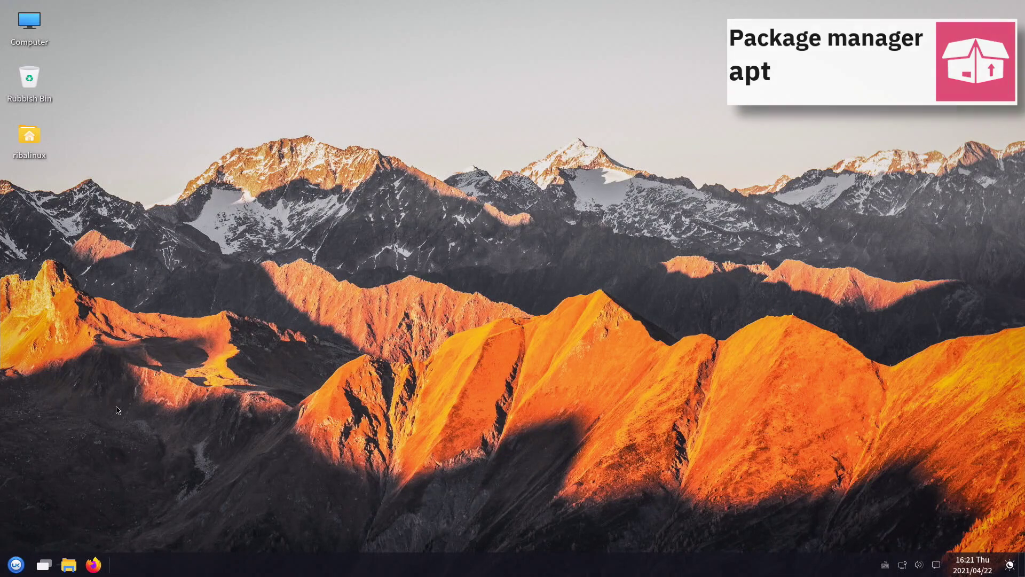
click(16, 565)
scroll(60, 440, down, 10)
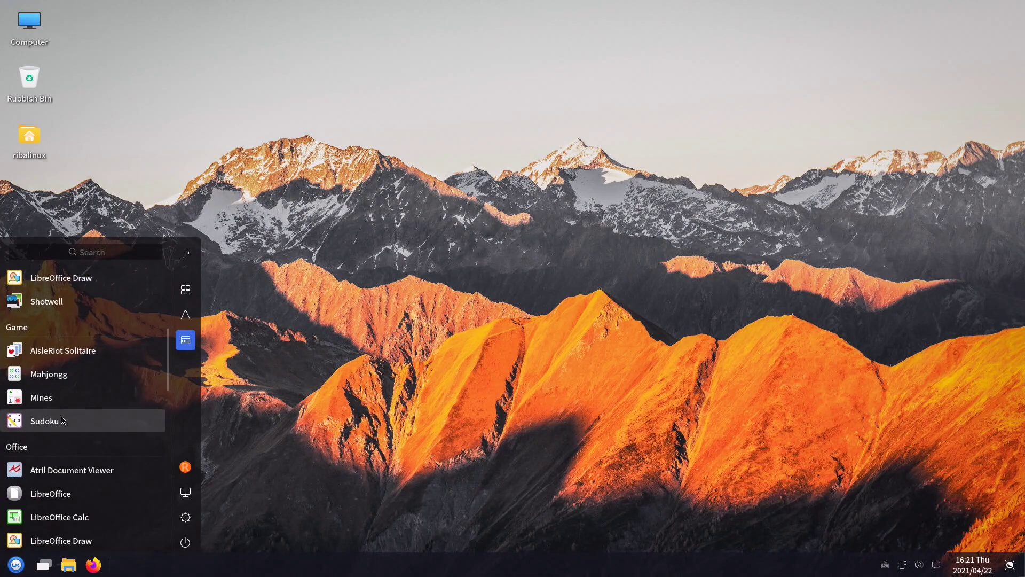
scroll(62, 420, down, 10)
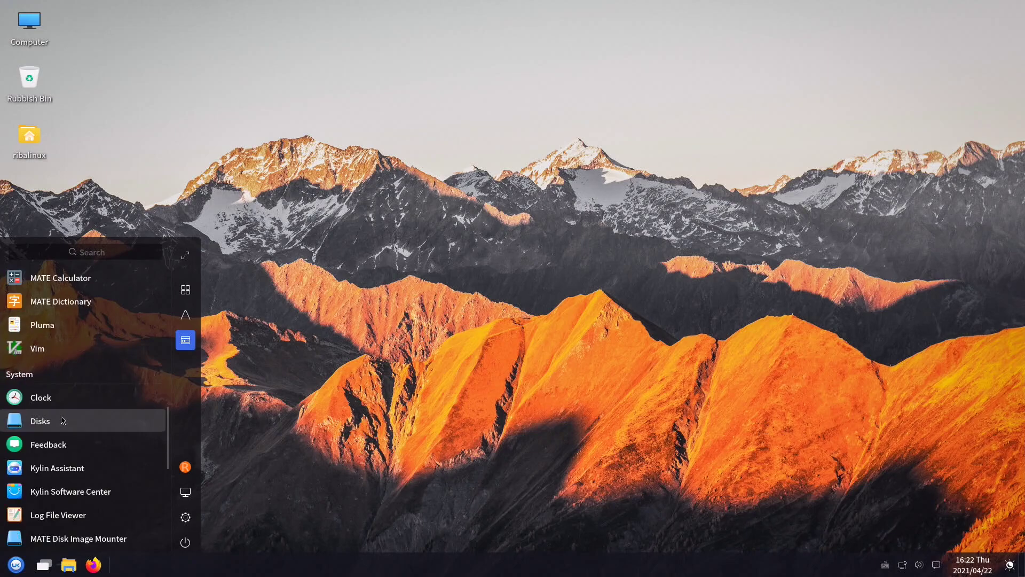
scroll(61, 420, down, 5)
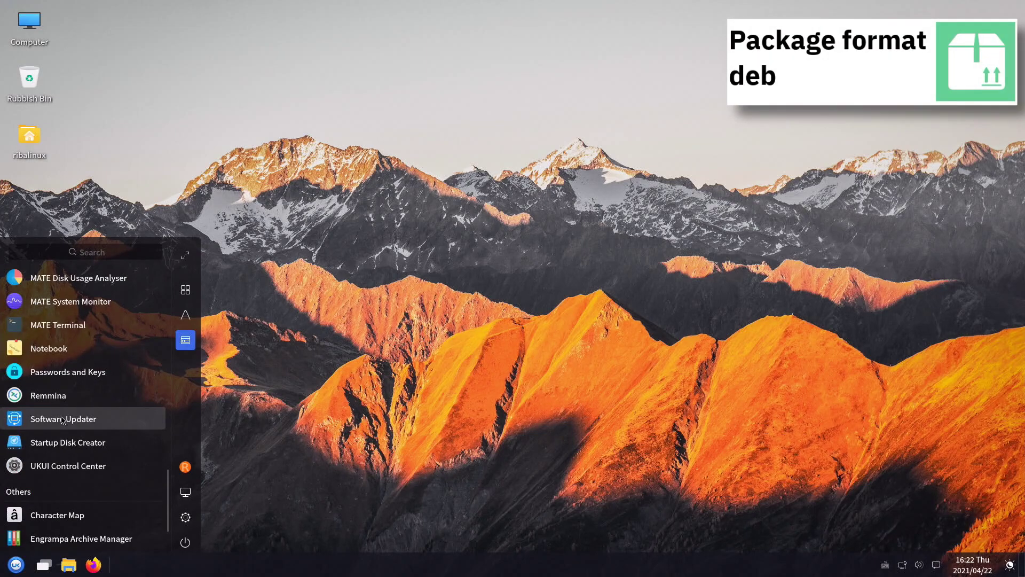
scroll(62, 420, up, 3)
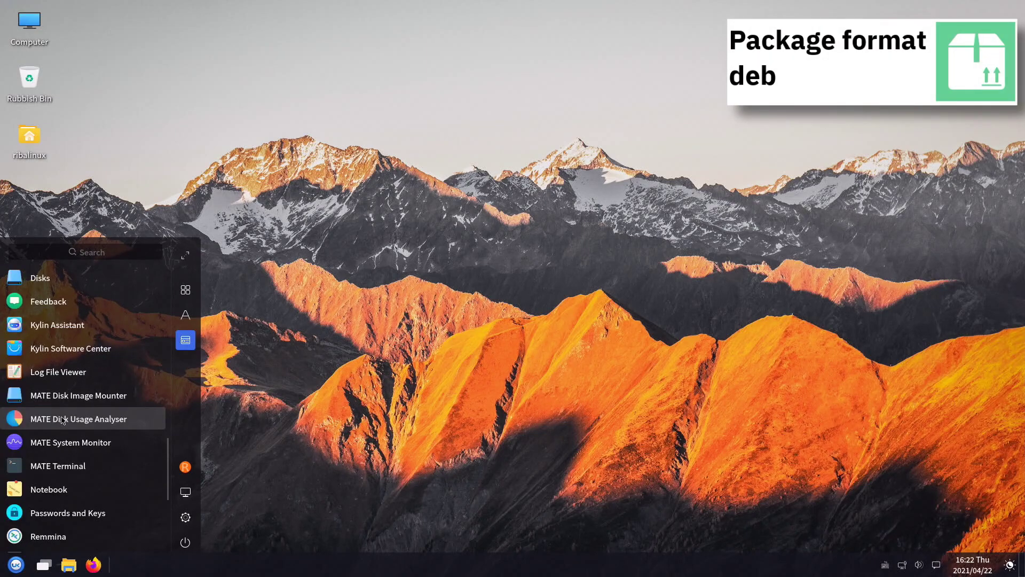
click(63, 344)
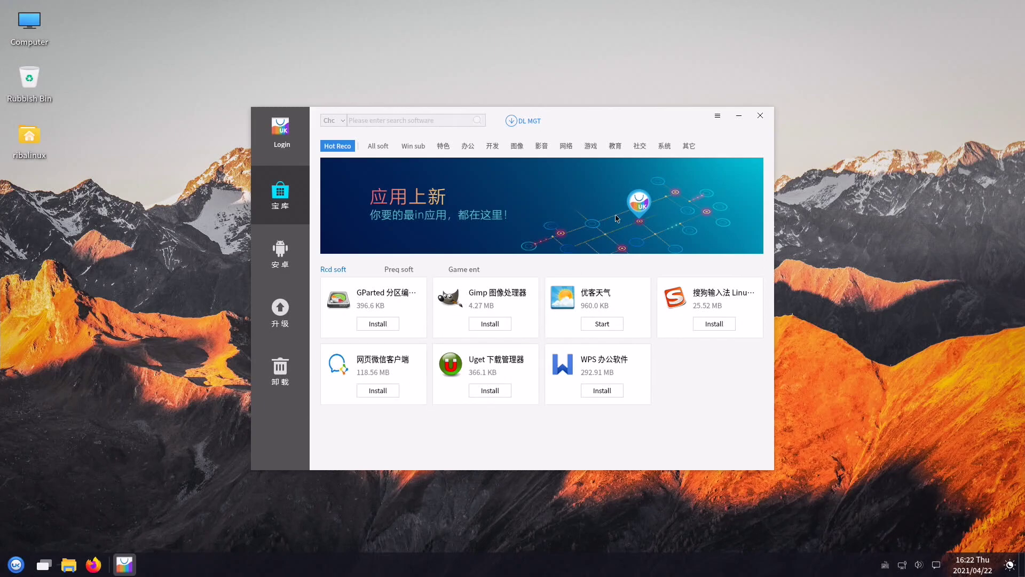
click(760, 115)
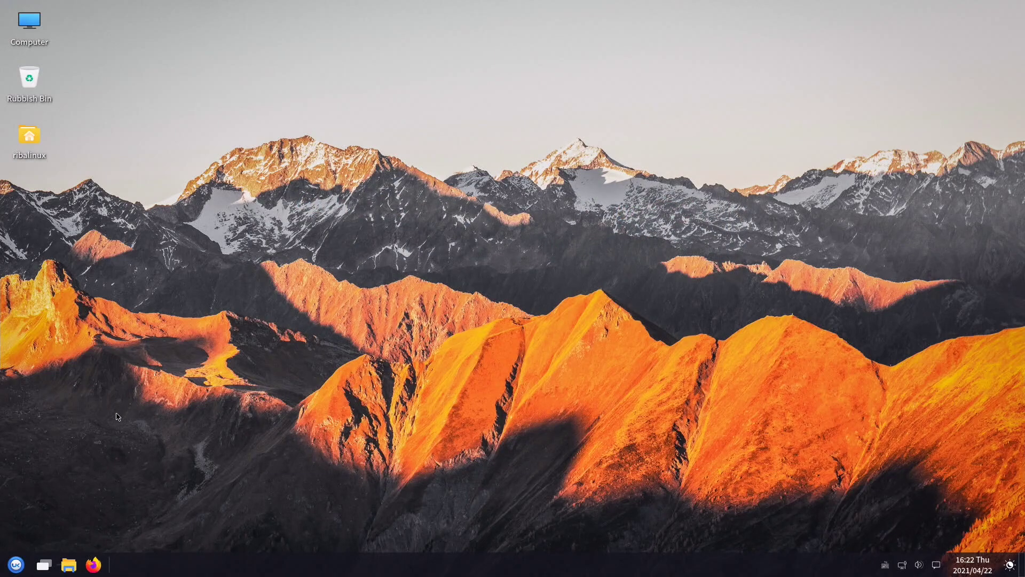
click(16, 564)
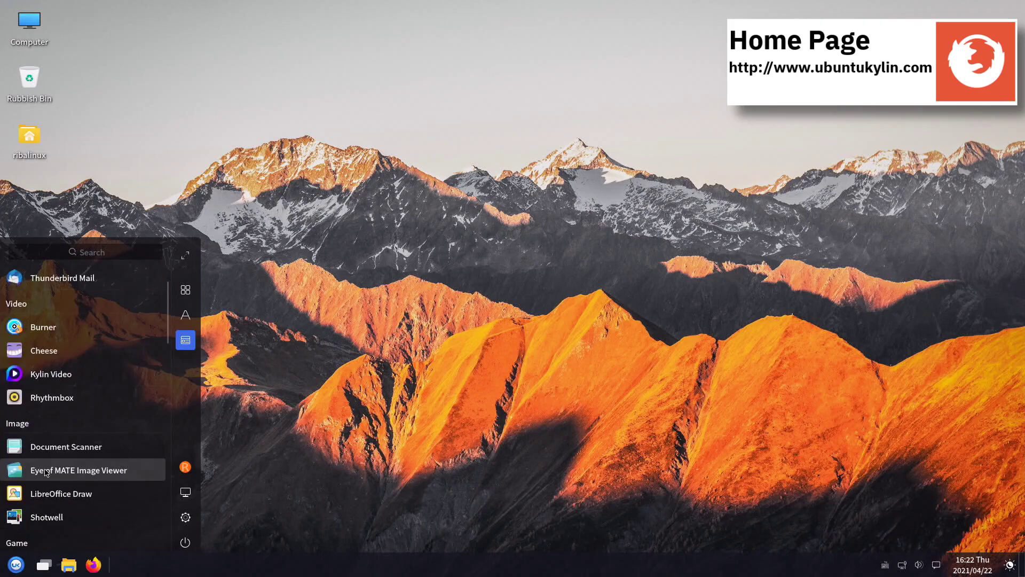
scroll(46, 472, down, 10)
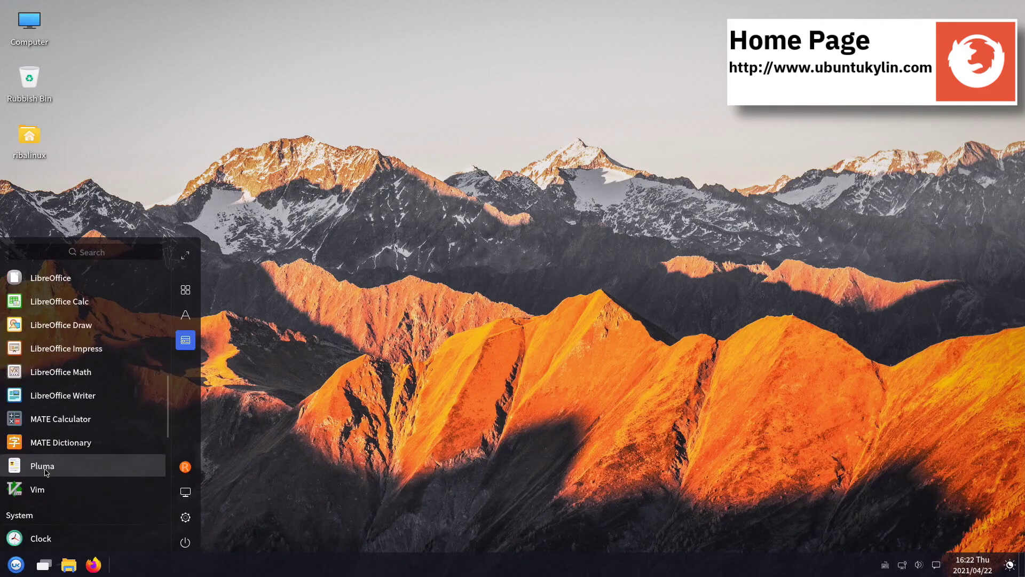
scroll(45, 472, down, 10)
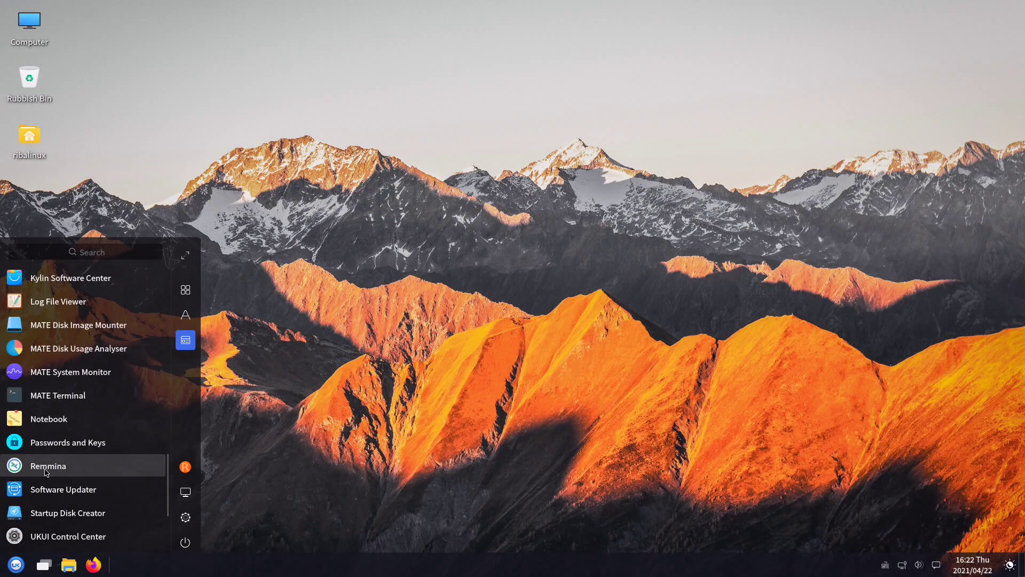
scroll(45, 472, down, 5)
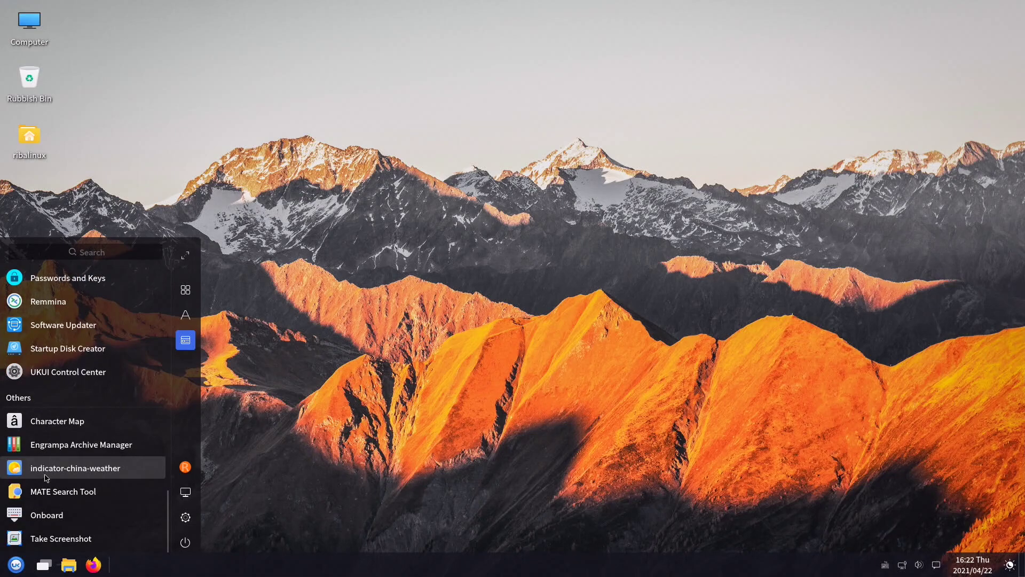
click(42, 538)
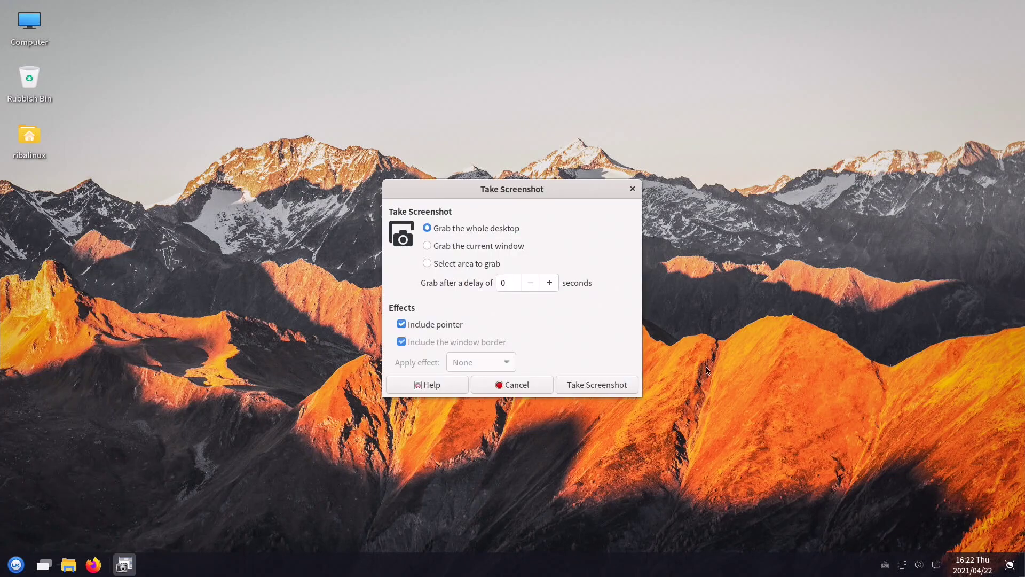
click(632, 189)
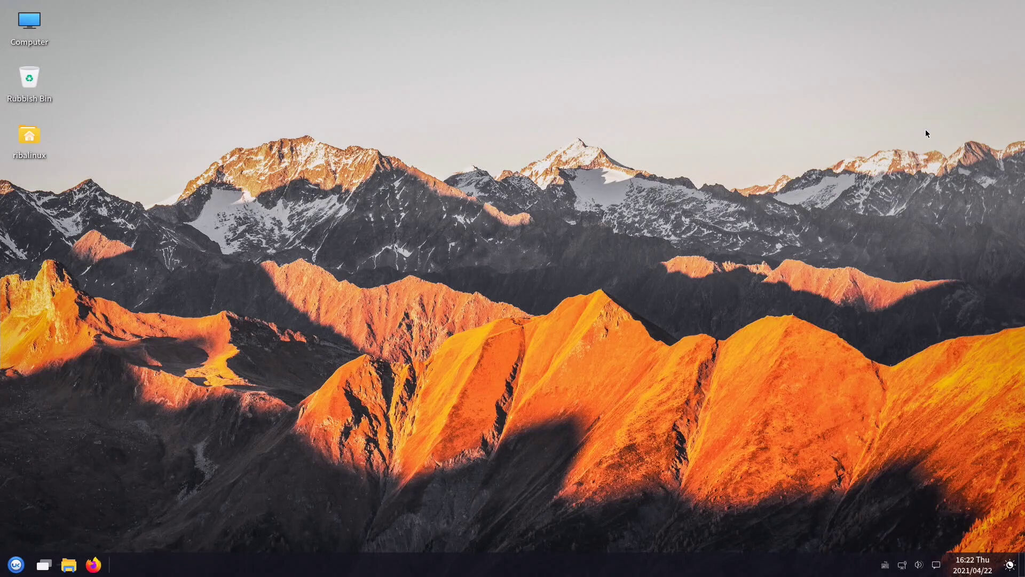